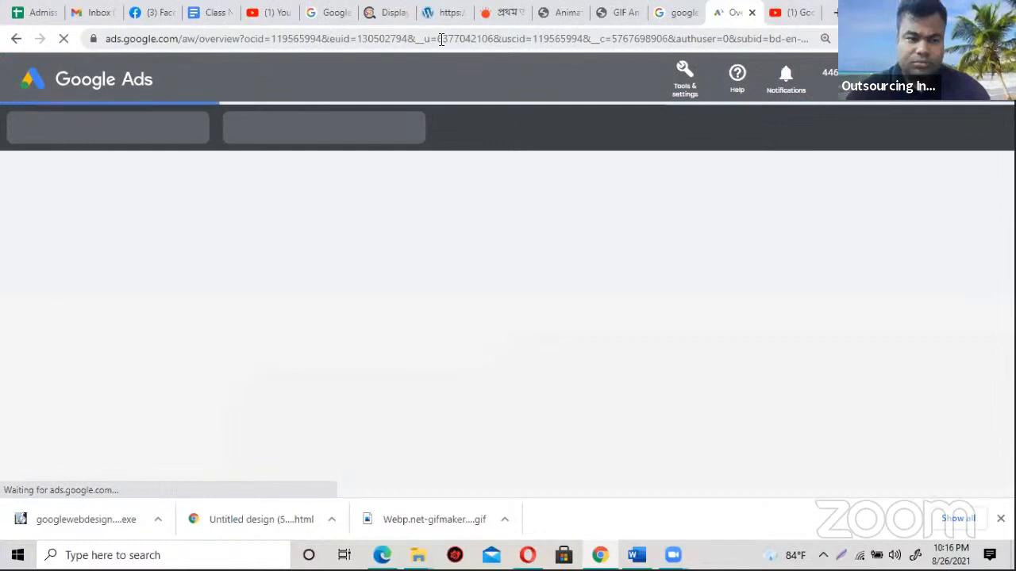
# - Start creating a new campaign from the account overview
pyautogui.click(438, 40)
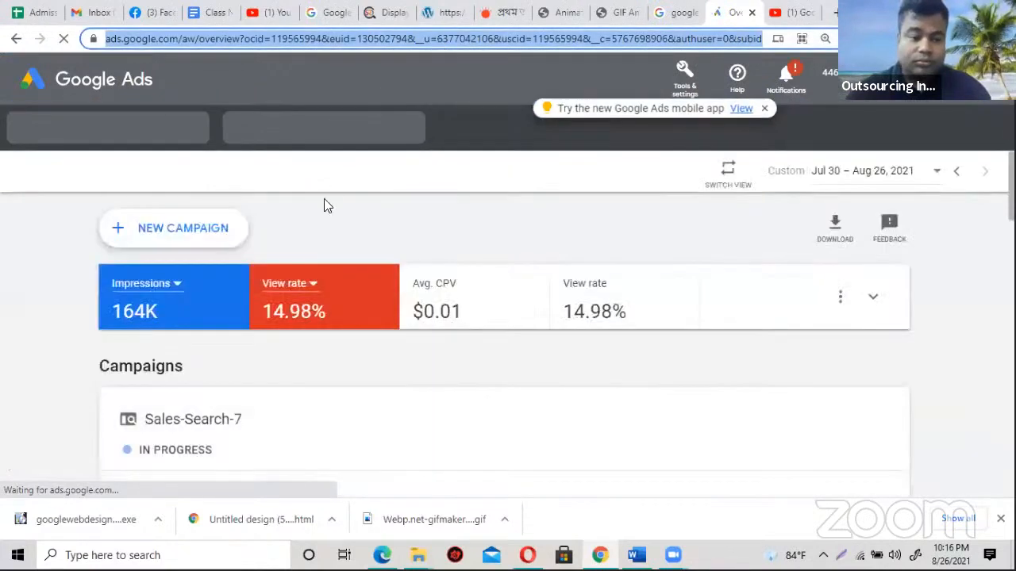
pyautogui.click(153, 240)
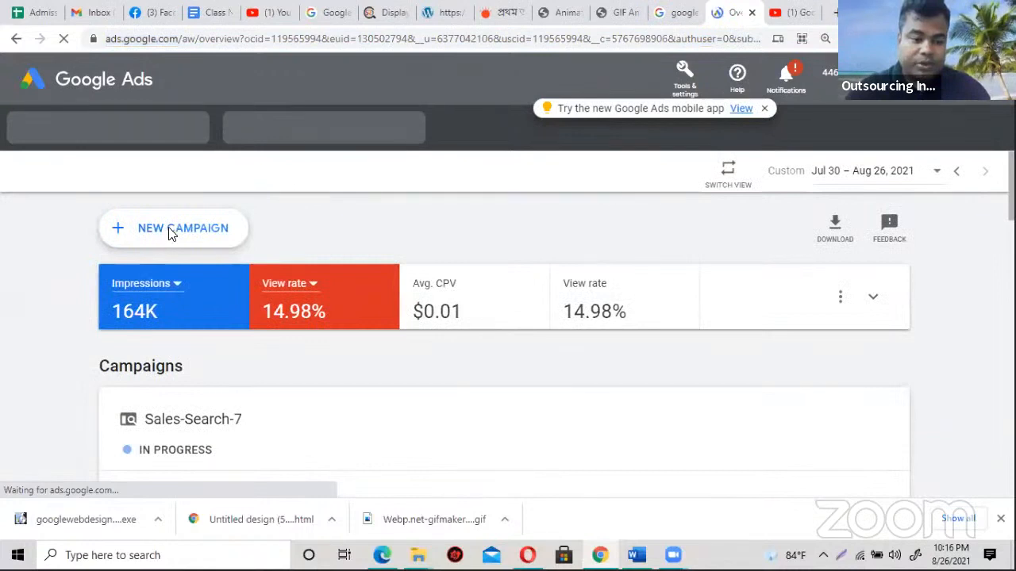
pyautogui.click(259, 47)
pyautogui.click(127, 229)
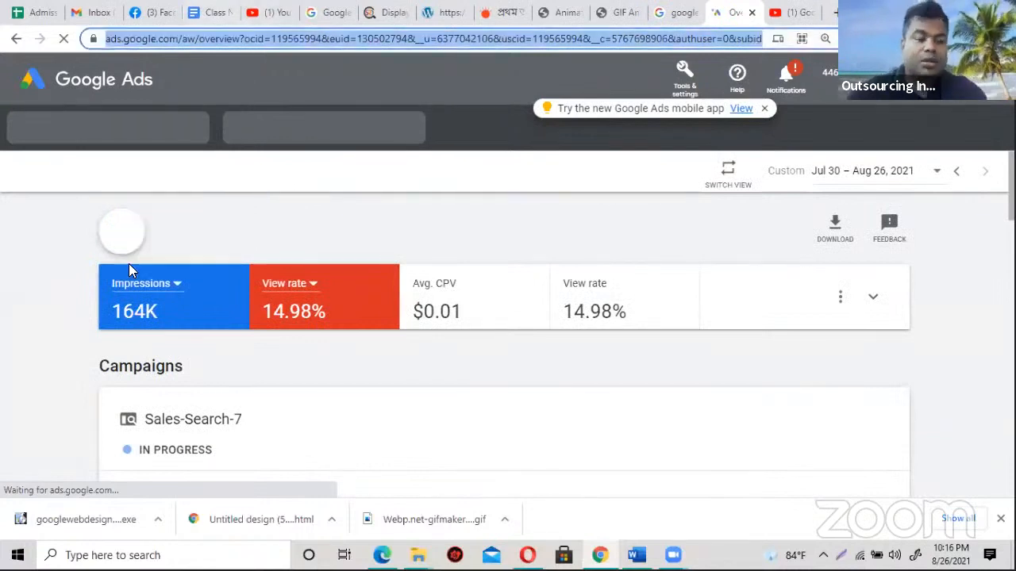
pyautogui.click(186, 287)
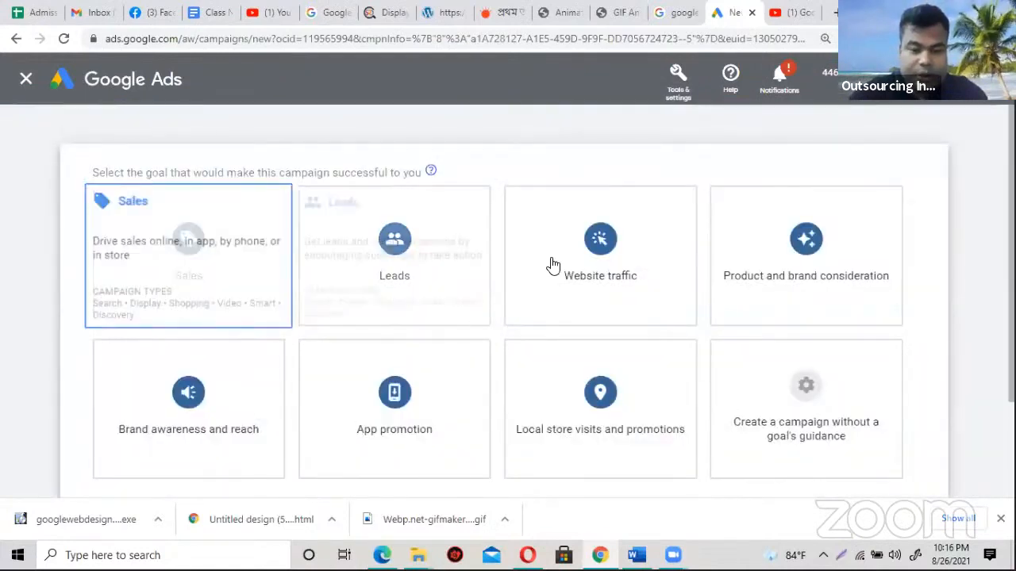
# - Choose the Website traffic goal with the Search campaign type, and resume the saved draft Website traffic-Search-5
pyautogui.click(514, 270)
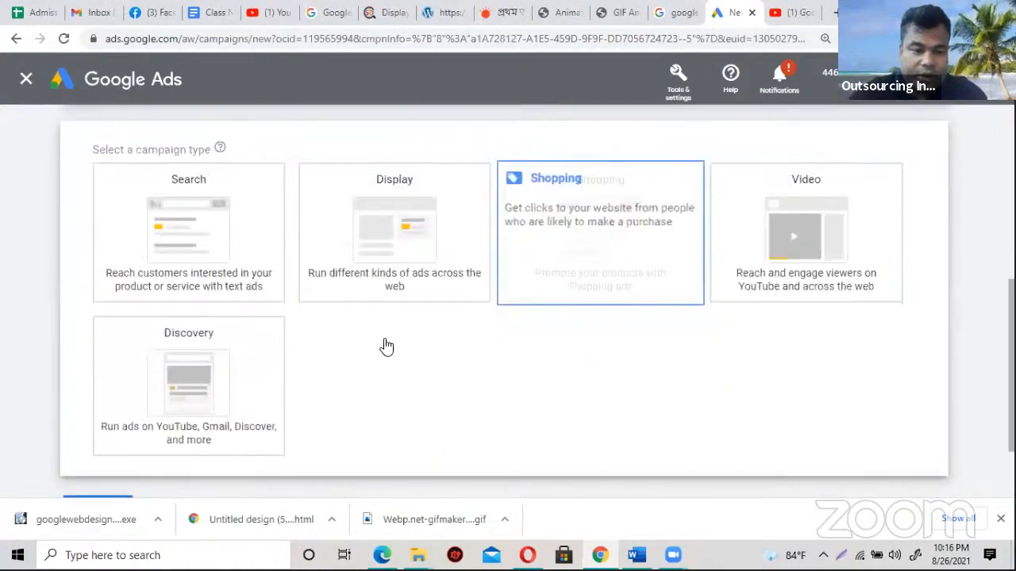
pyautogui.click(211, 246)
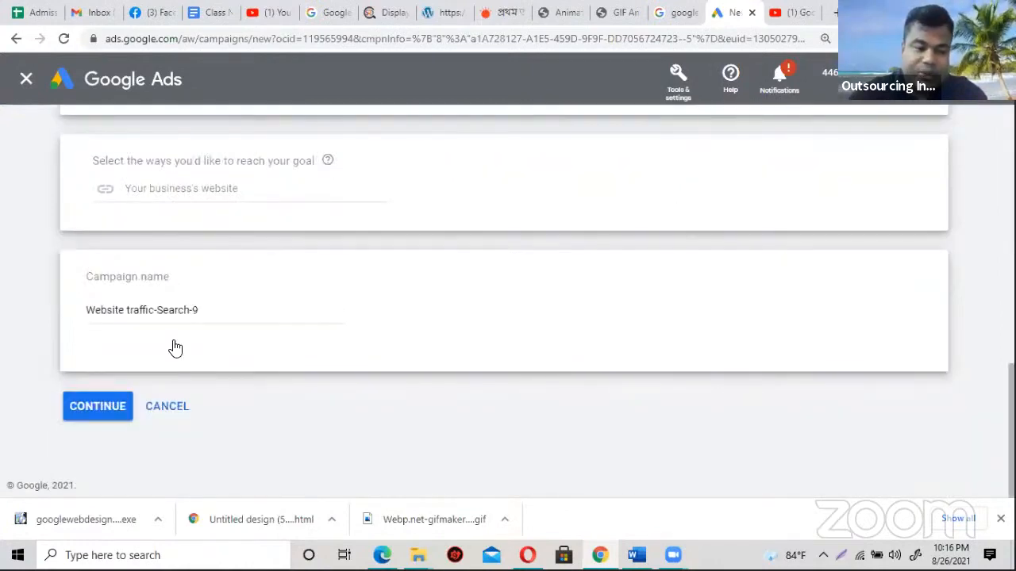
pyautogui.click(104, 407)
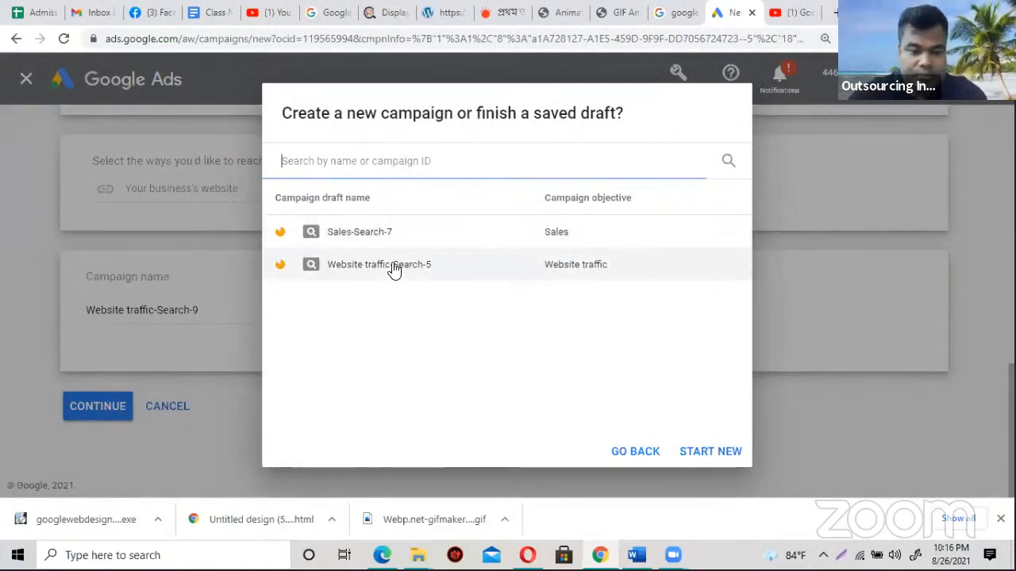
pyautogui.click(393, 266)
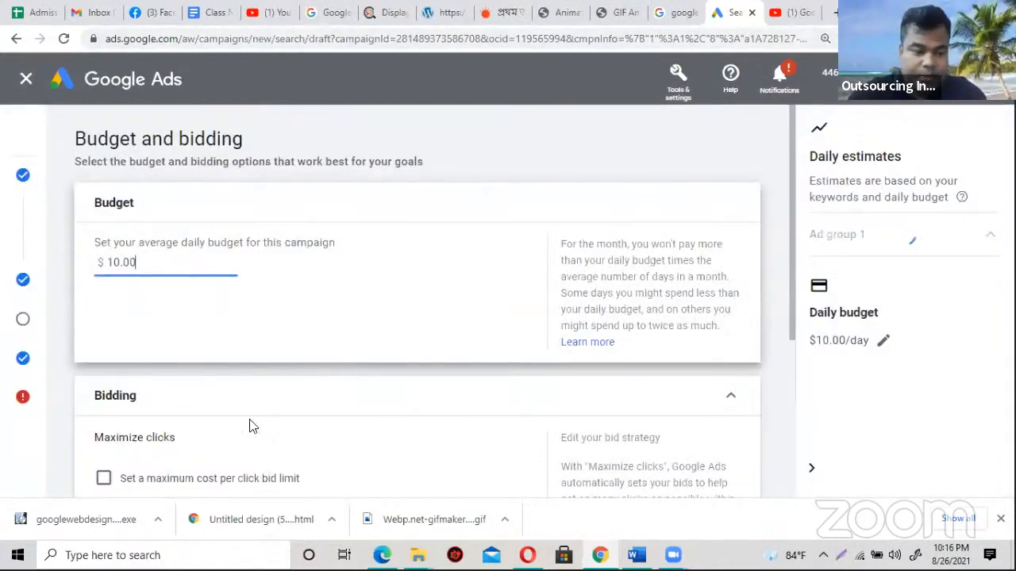
# - Open the Keywords and ads section of the draft campaign, past its budget and bidding settings
pyautogui.scroll(-2, 258, 397)
pyautogui.scroll(-1, 262, 393)
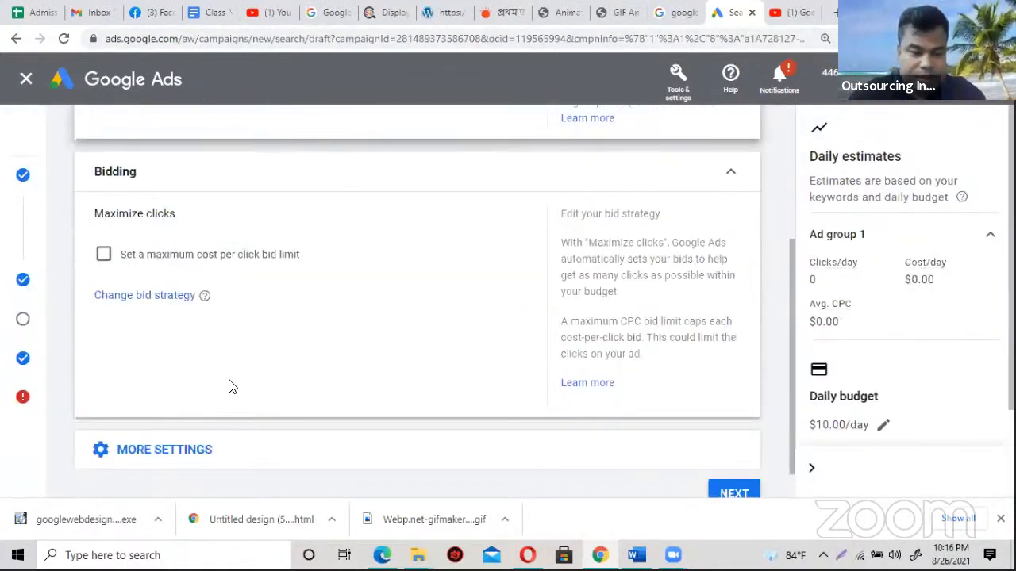
pyautogui.scroll(-1, 174, 366)
pyautogui.moveTo(23, 321)
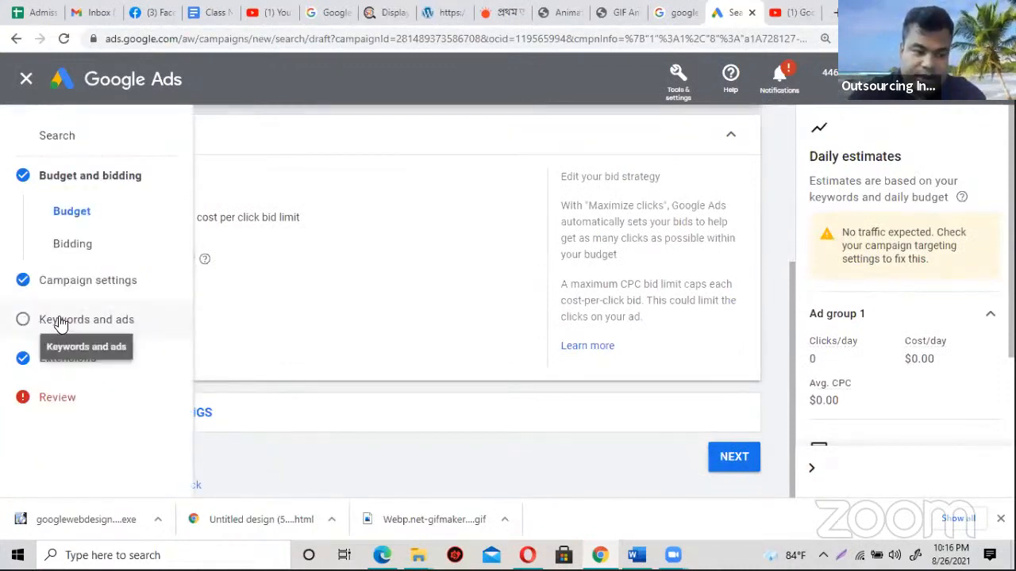
pyautogui.click(61, 320)
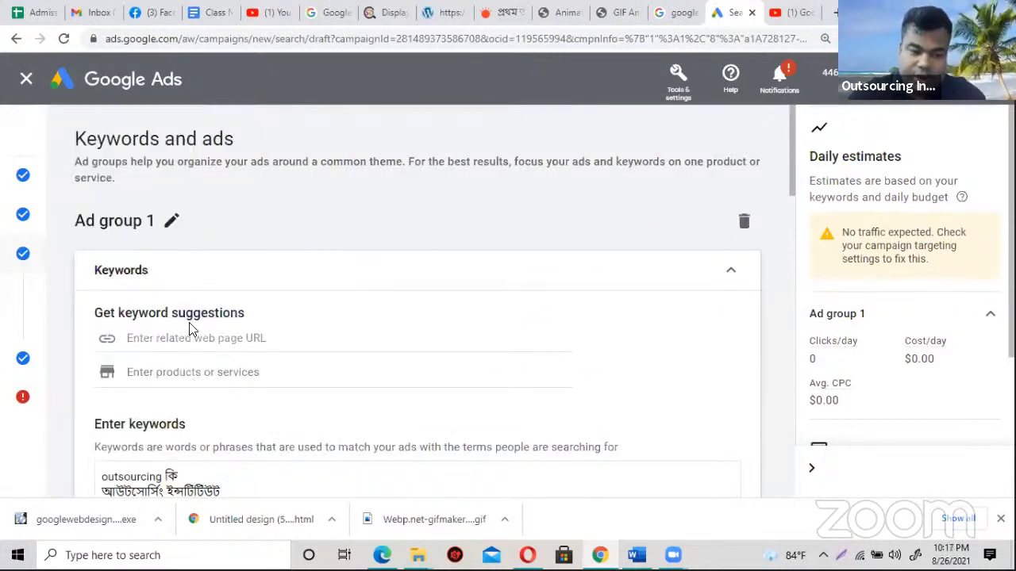
# - Delete all existing keywords from the keyword list of Ad group 1
pyautogui.scroll(-3, 191, 328)
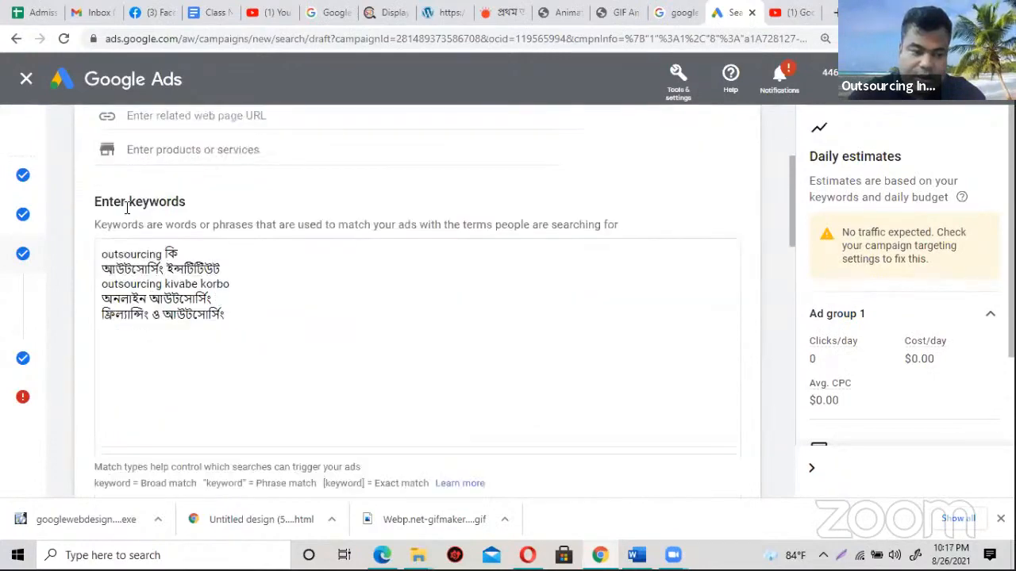
pyautogui.moveTo(238, 315); pyautogui.dragTo(103, 253)
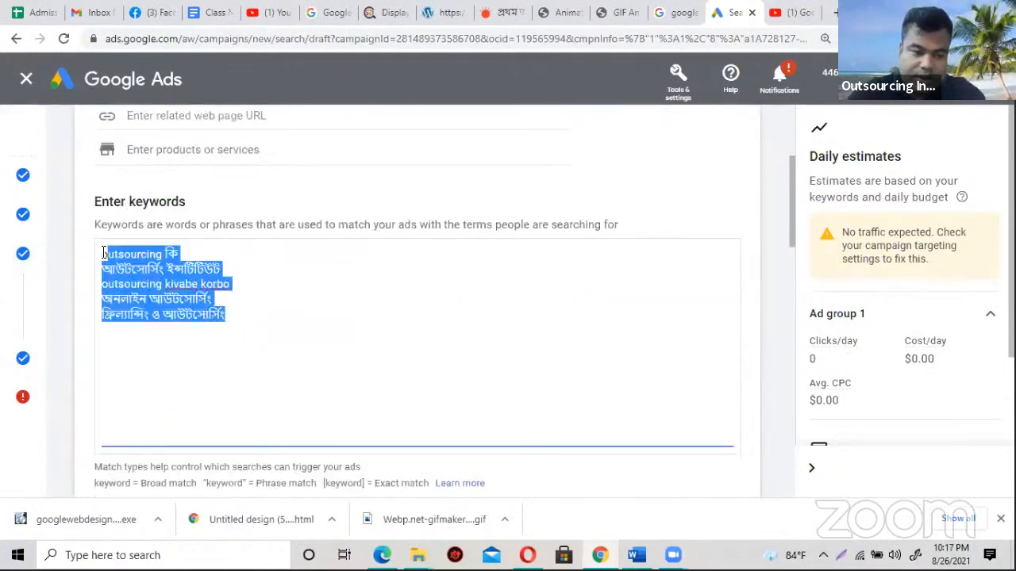
pyautogui.press('BackSpace')
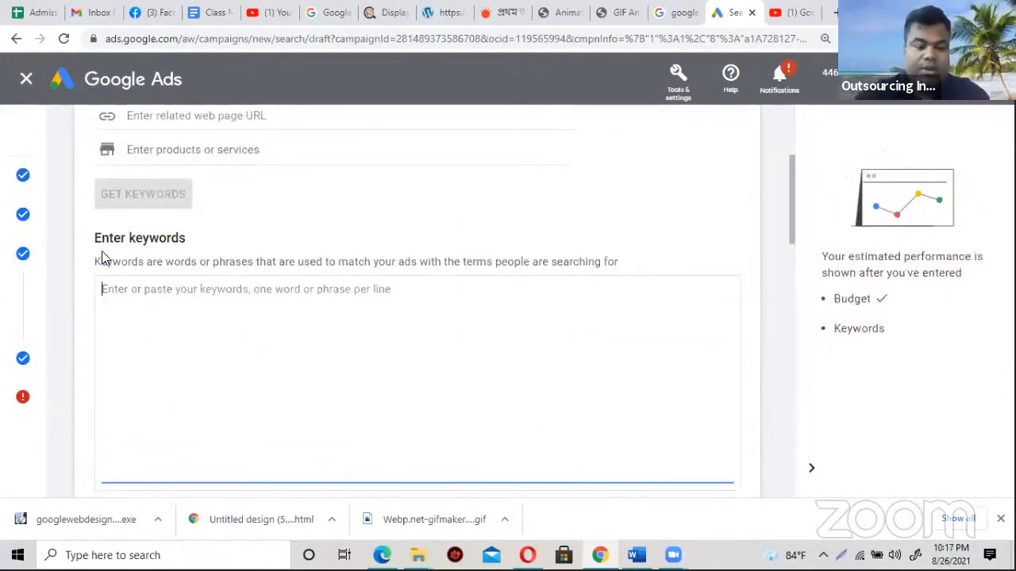
pyautogui.scroll(-1, 147, 262)
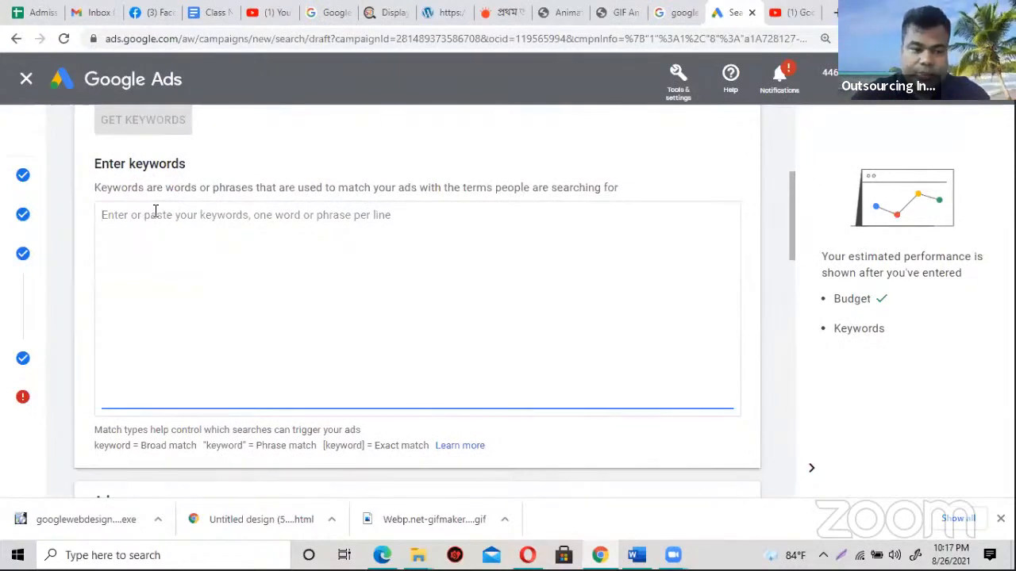
# - Switch to the Class Notes document and review its keyword match type list, from broad match to negative keywords
pyautogui.click(213, 13)
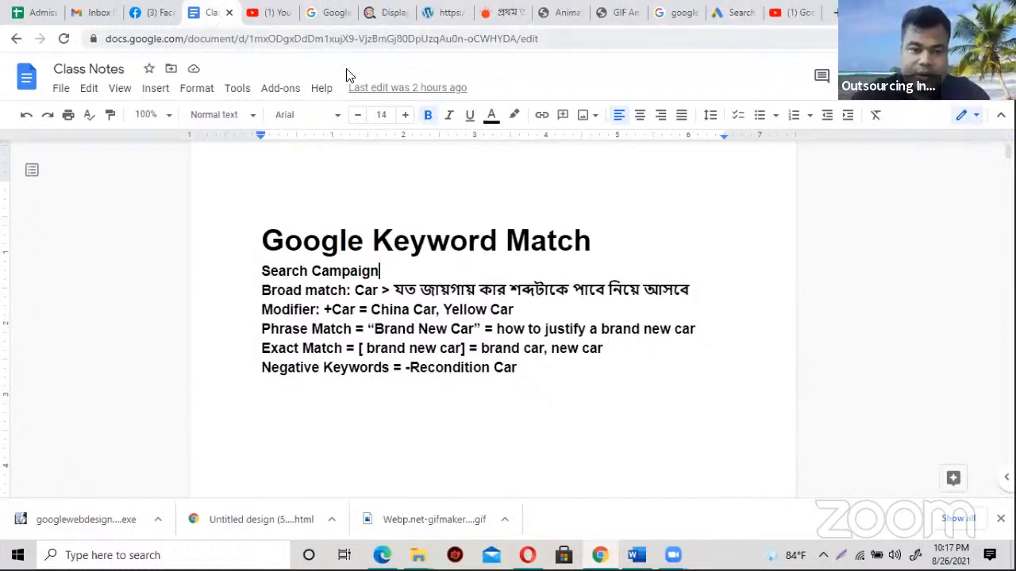
pyautogui.click(262, 290)
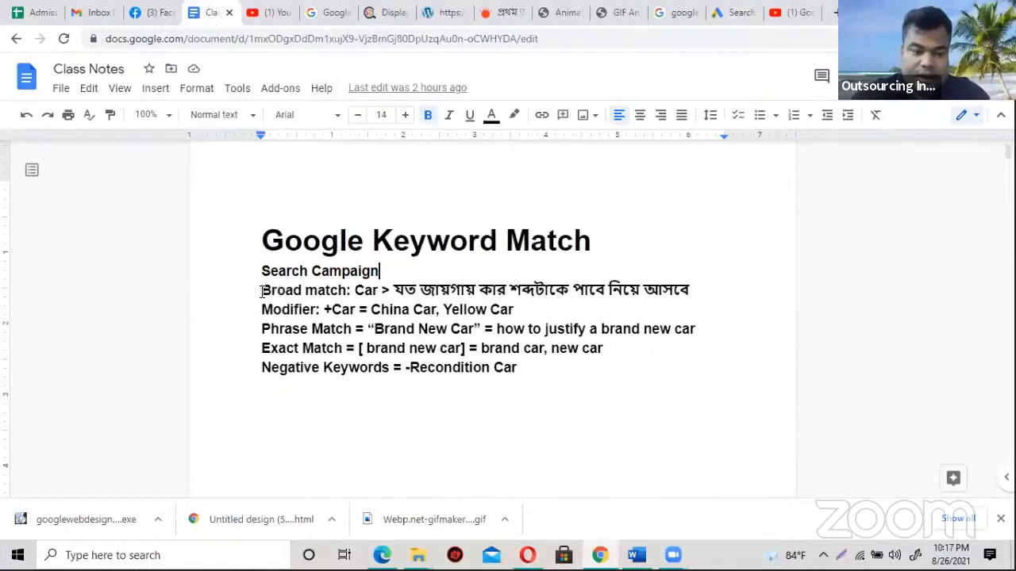
pyautogui.moveTo(262, 291); pyautogui.dragTo(474, 369)
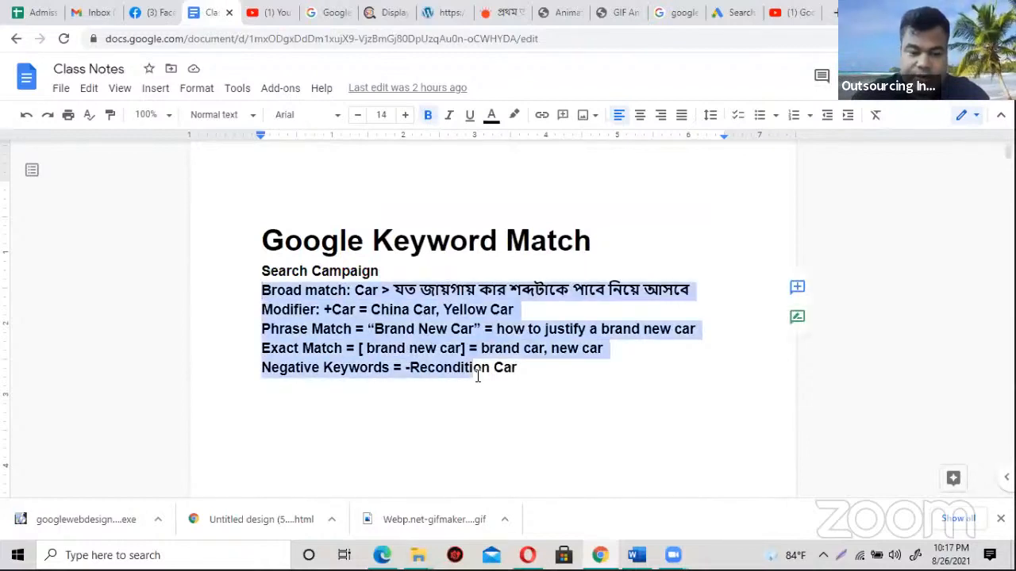
pyautogui.click(355, 290)
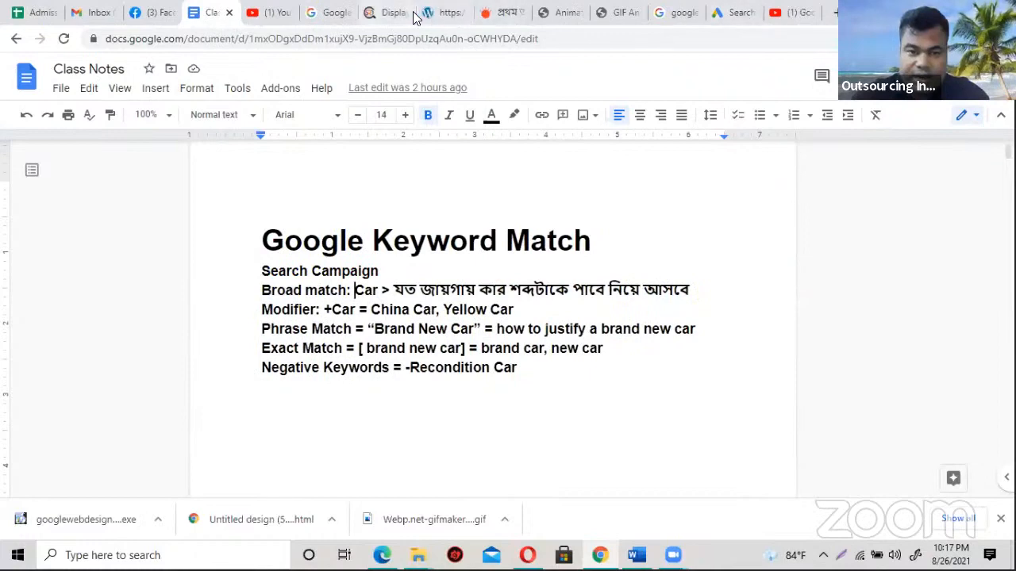
# - Return to the Google Ads draft and add "car" as a broad match keyword, followed by a new line
pyautogui.click(732, 13)
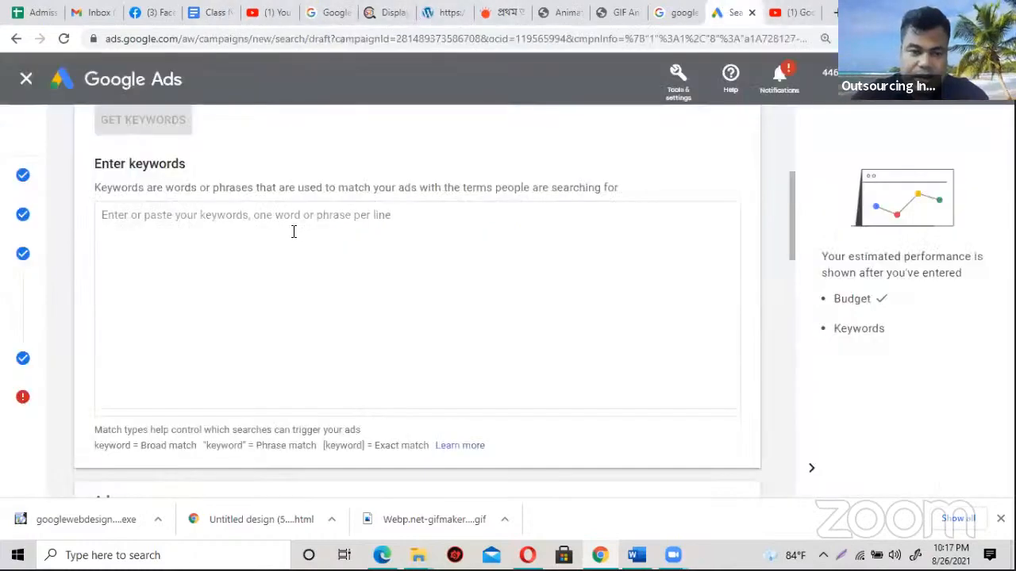
pyautogui.click(262, 211)
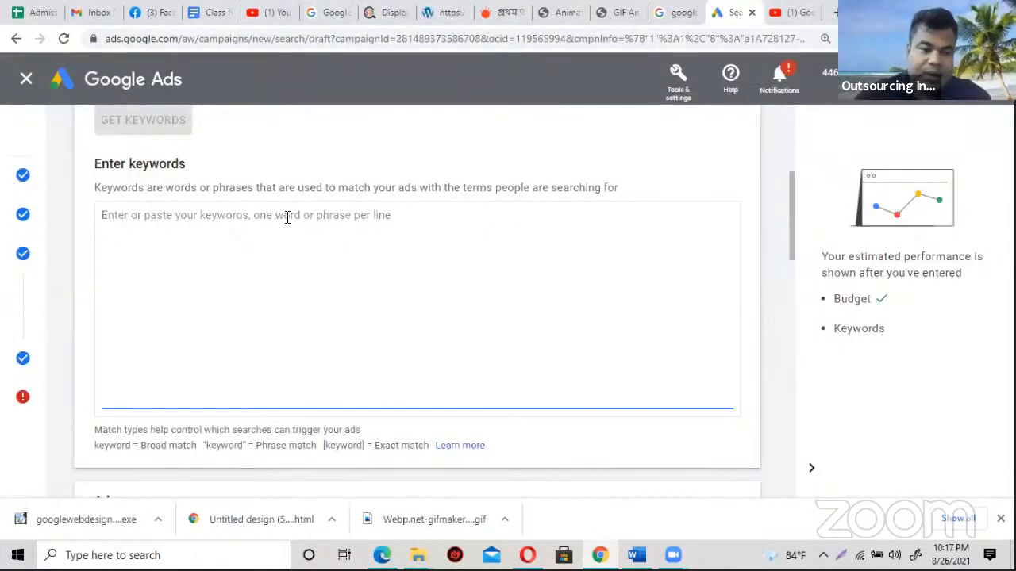
pyautogui.write('car')
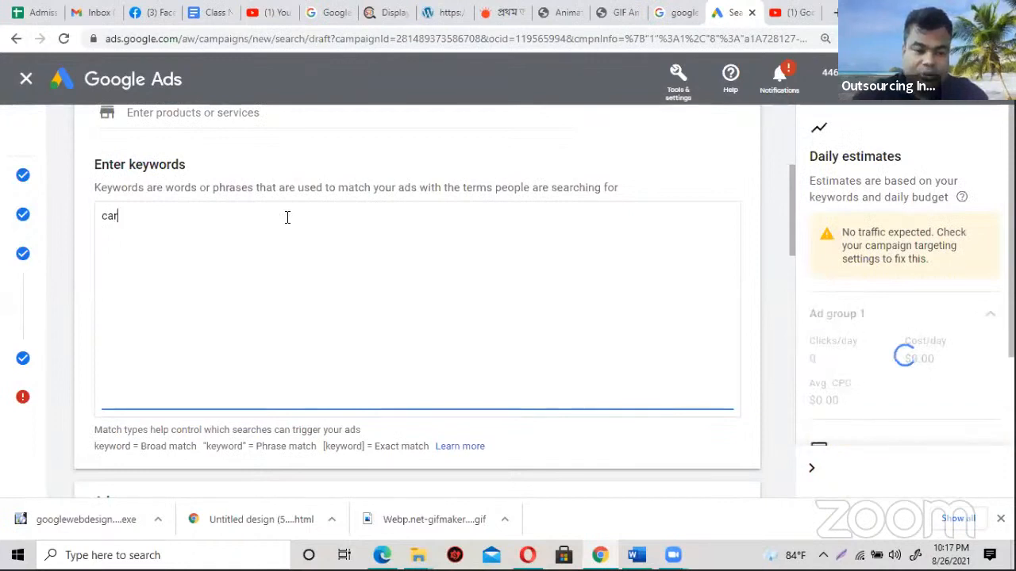
pyautogui.press('Return')
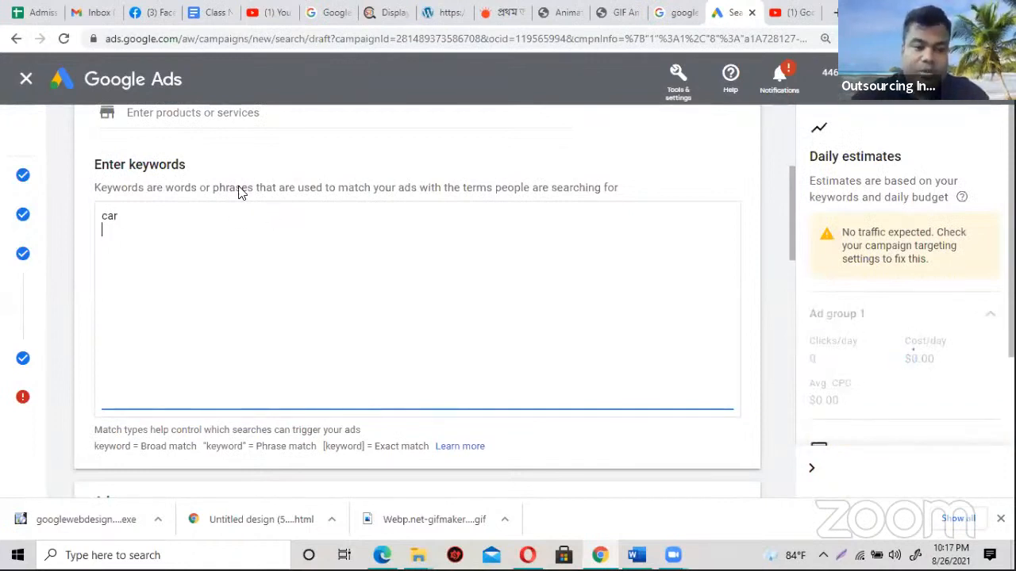
# - Go back to the Class Notes document and highlight the Bengali explanation of broad match
pyautogui.click(308, 12)
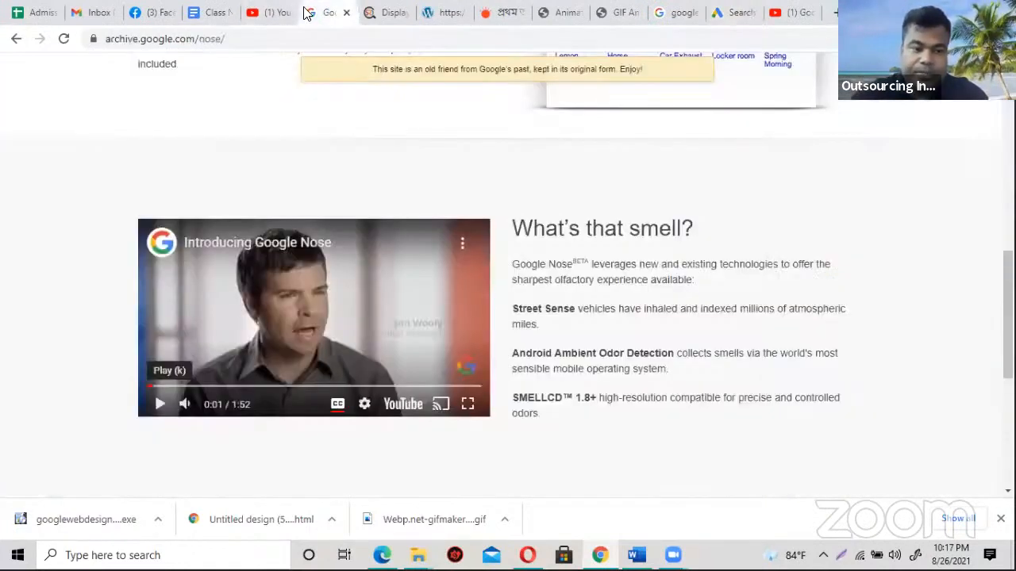
pyautogui.click(198, 12)
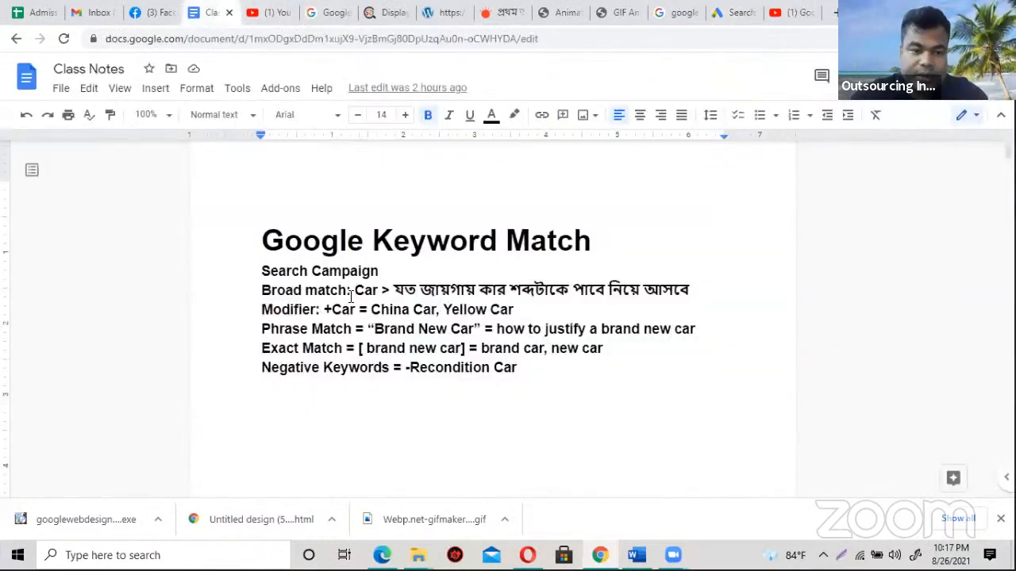
pyautogui.click(353, 292)
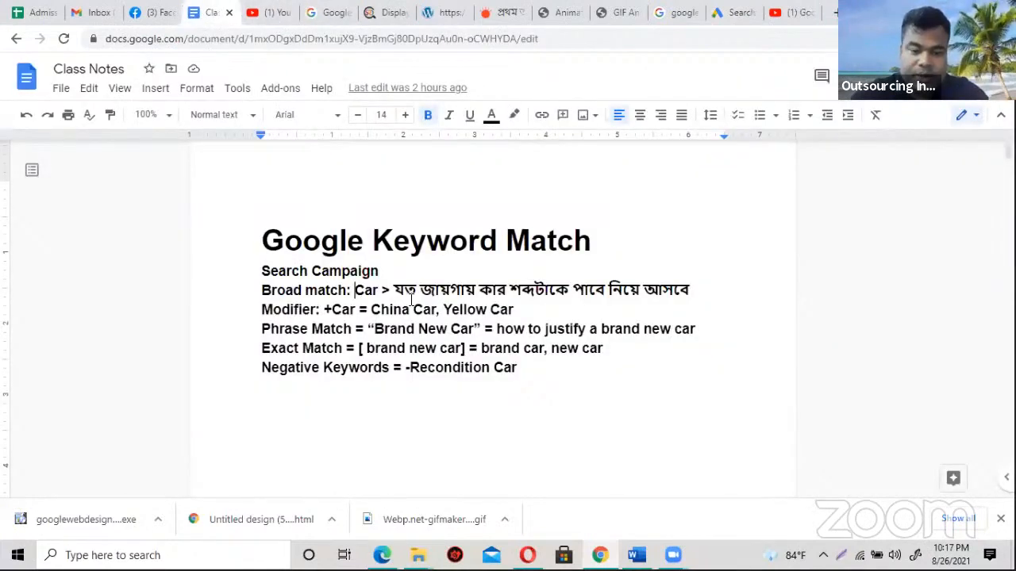
pyautogui.moveTo(393, 291); pyautogui.dragTo(692, 296)
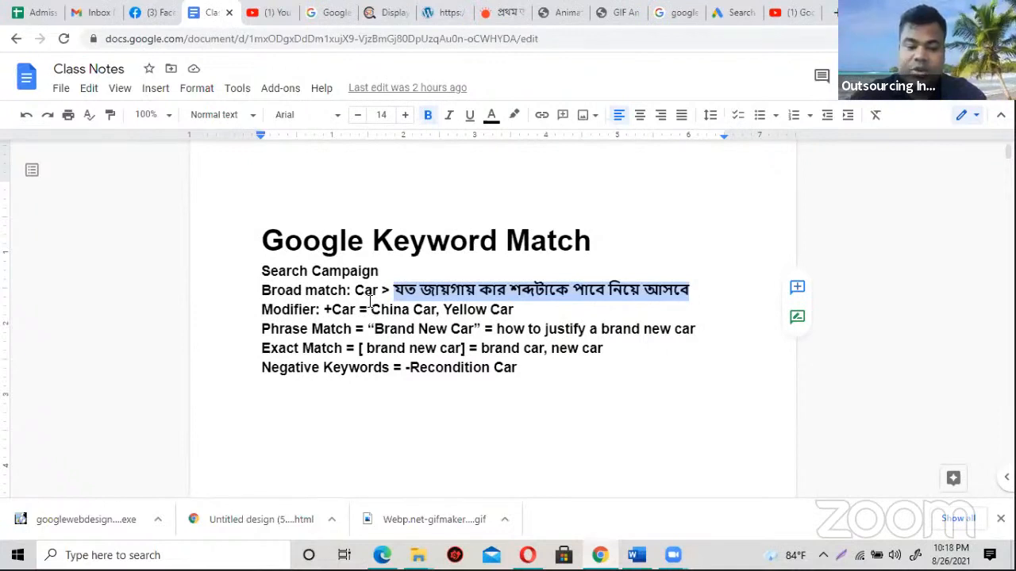
# - Open google.com in a new browser tab, search for "i want to buy a car" and look through the results
pyautogui.click(833, 12)
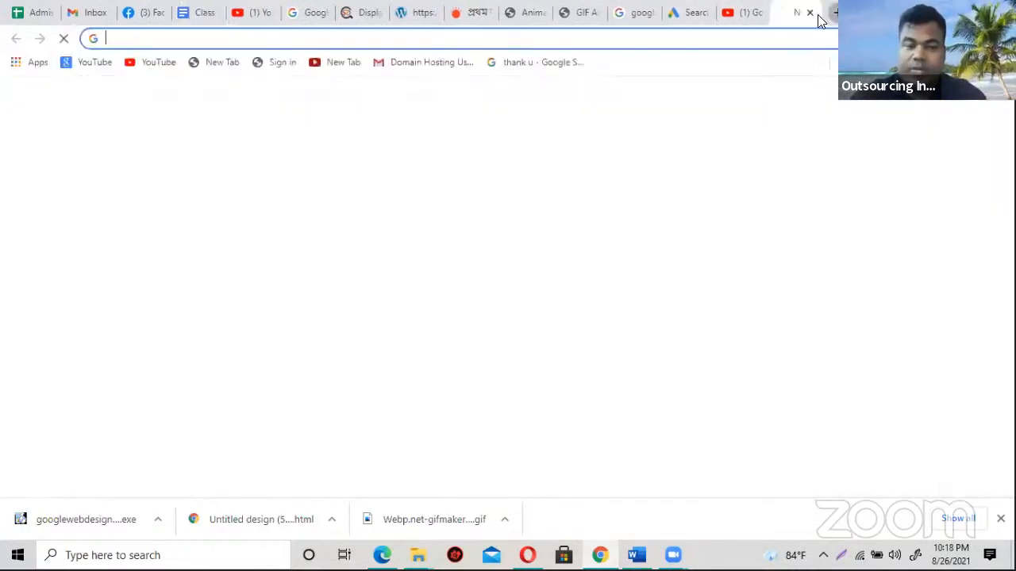
pyautogui.write('google.com')
pyautogui.press('Return')
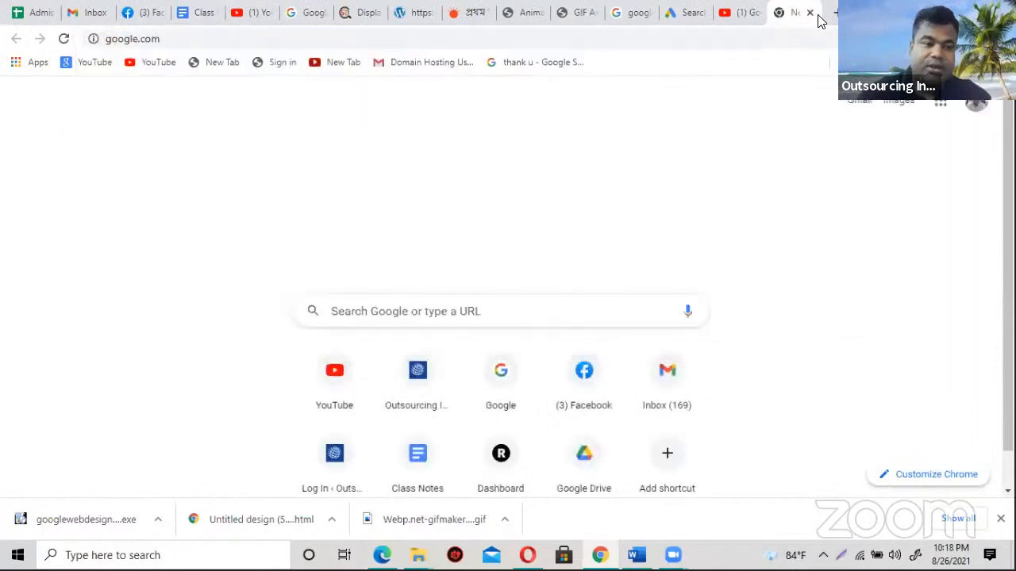
pyautogui.write('i')
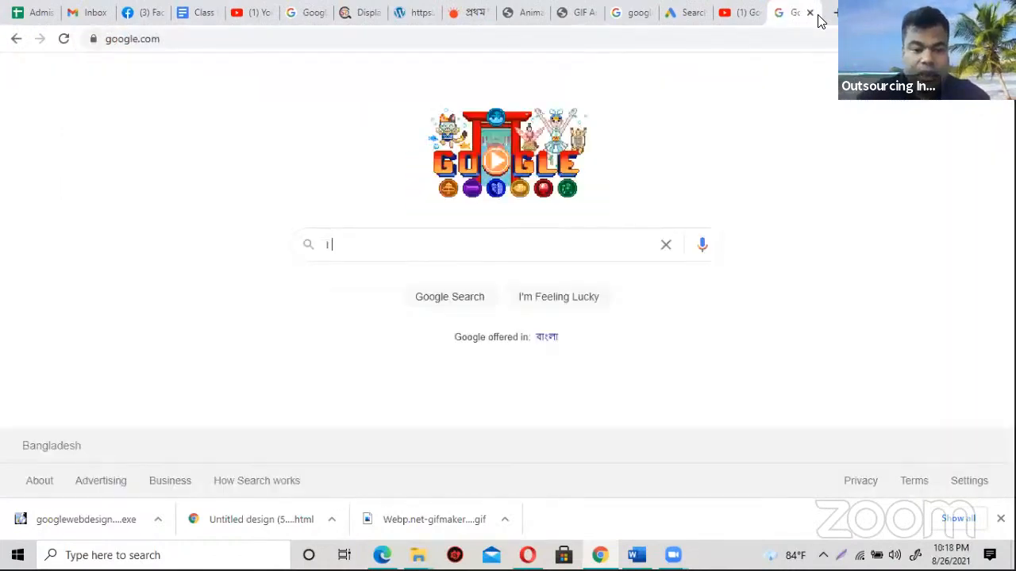
pyautogui.write(' want to bu')
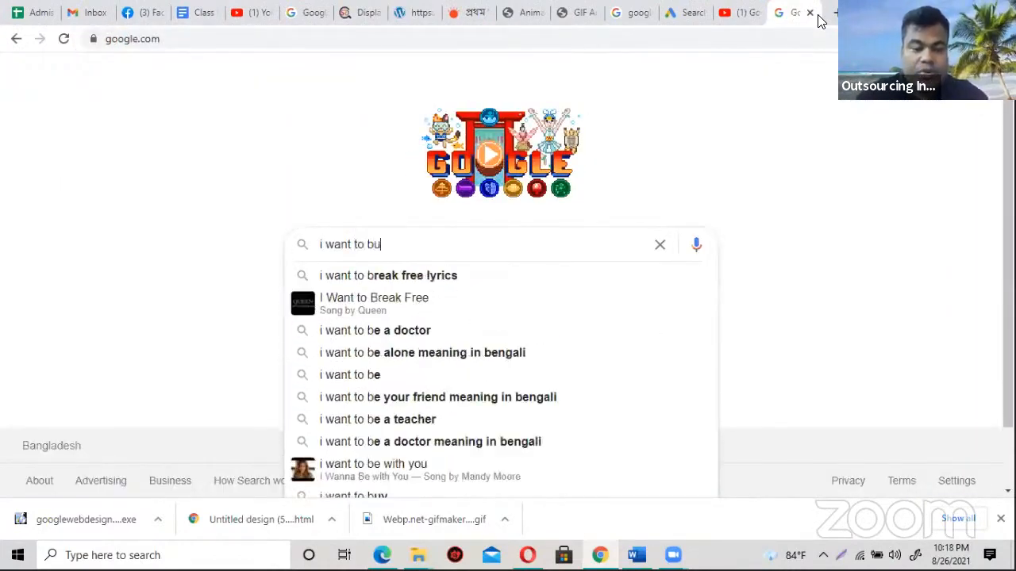
pyautogui.write('y a car')
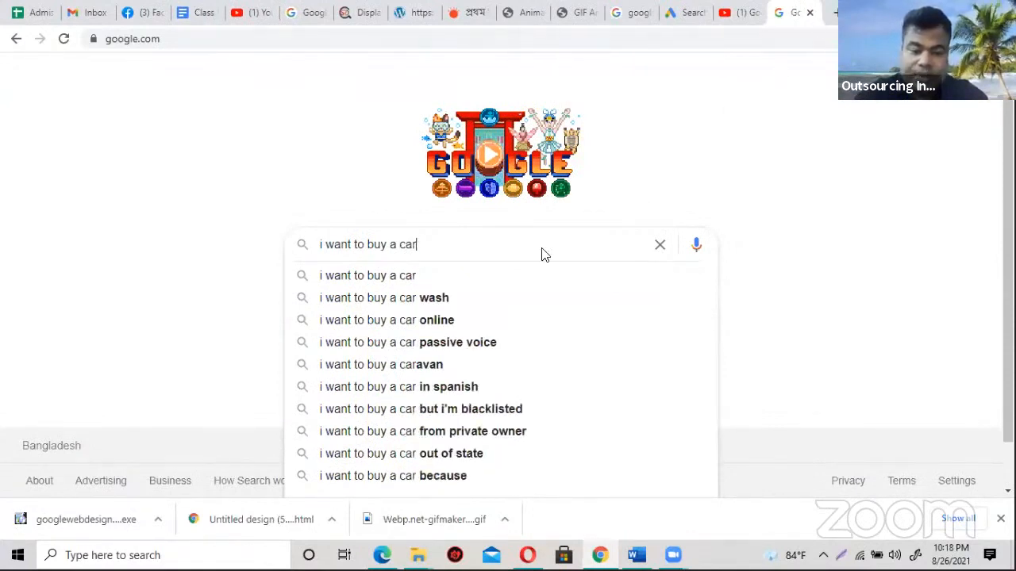
pyautogui.doubleClick(406, 244)
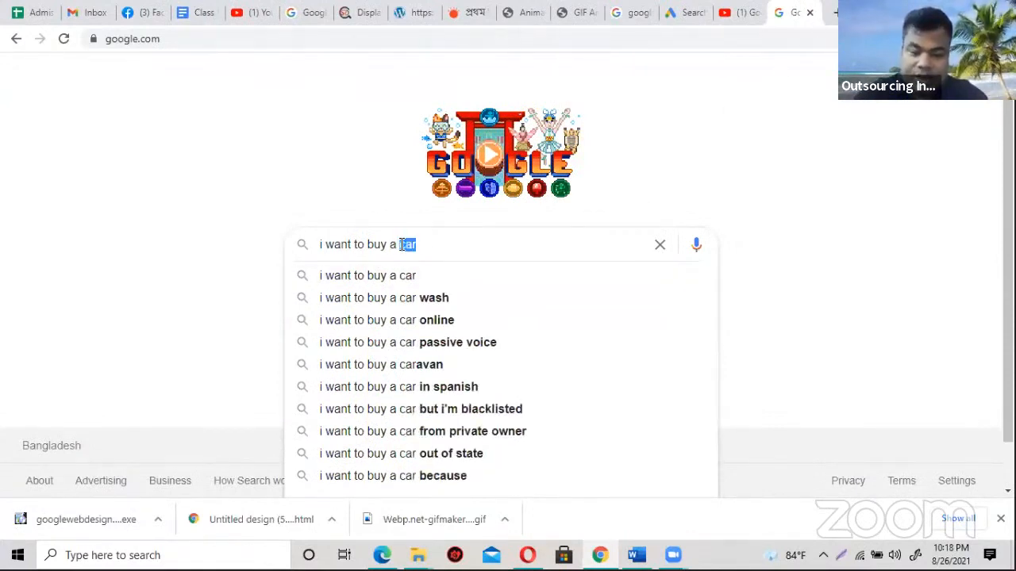
pyautogui.press('Return')
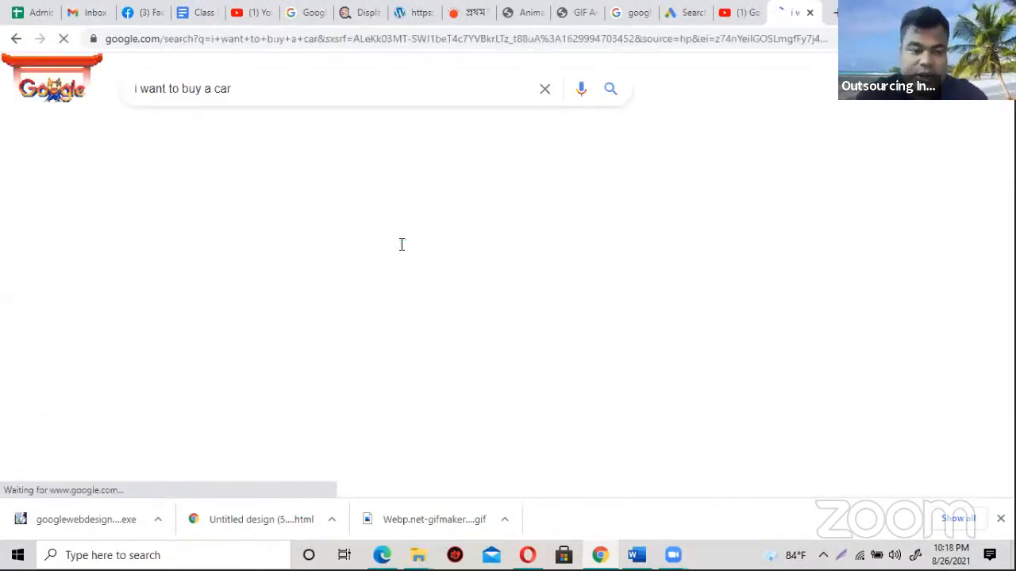
pyautogui.scroll(-9, 288, 339)
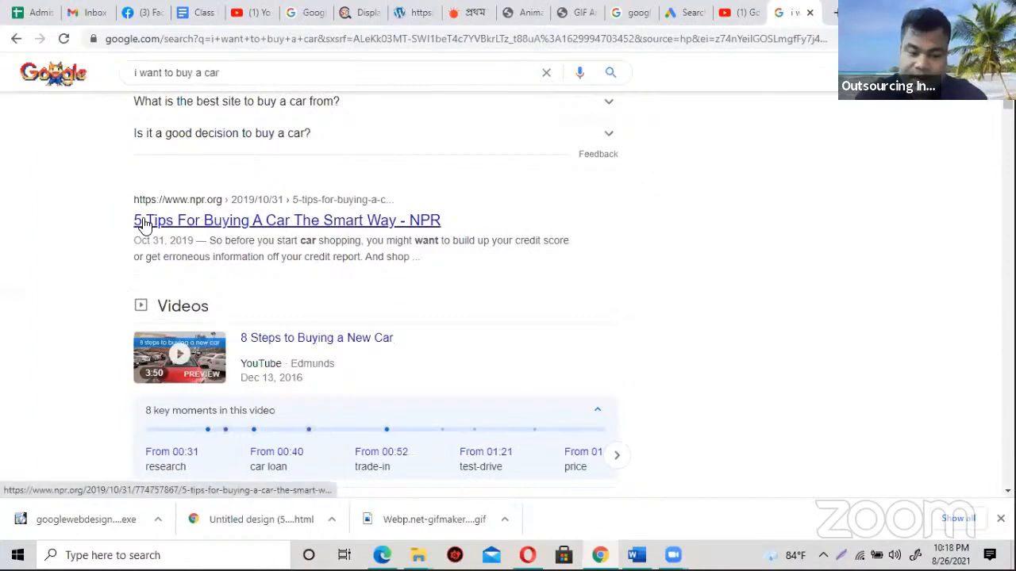
# - Replace the Google query with "i want to hire a car" and run the search
pyautogui.scroll(5, 183, 238)
pyautogui.scroll(5, 210, 248)
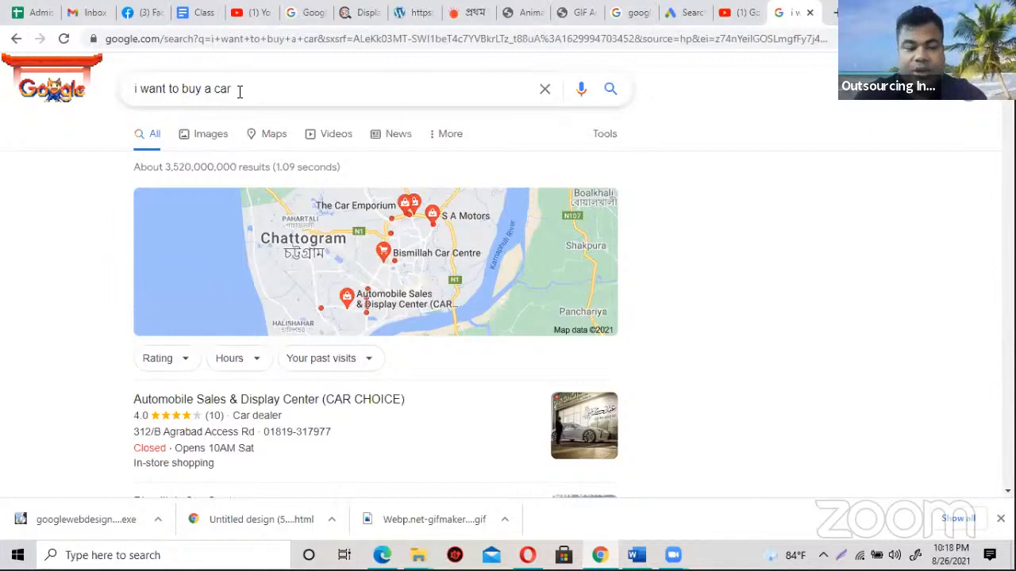
pyautogui.moveTo(240, 91); pyautogui.dragTo(215, 90)
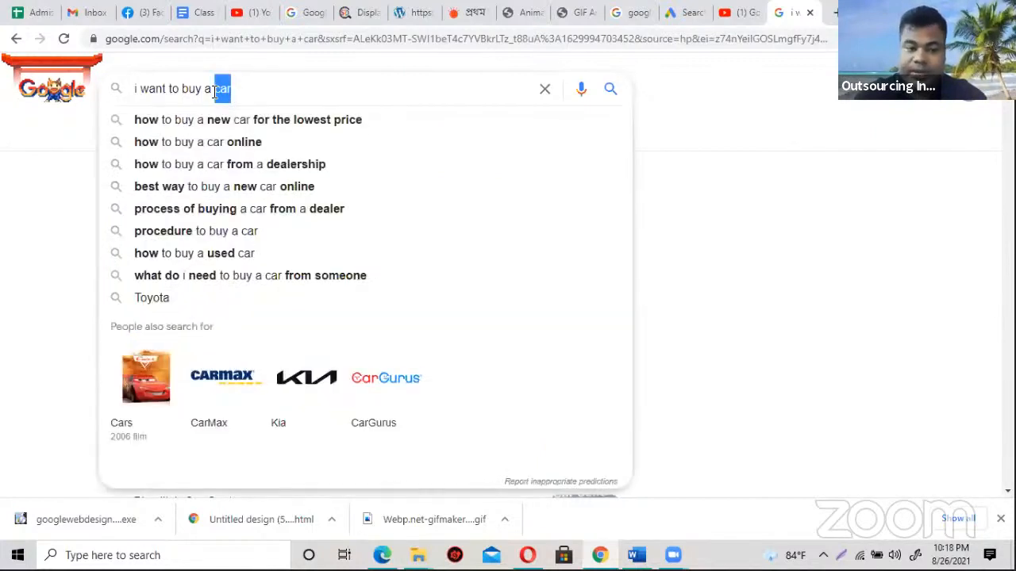
pyautogui.click(231, 91)
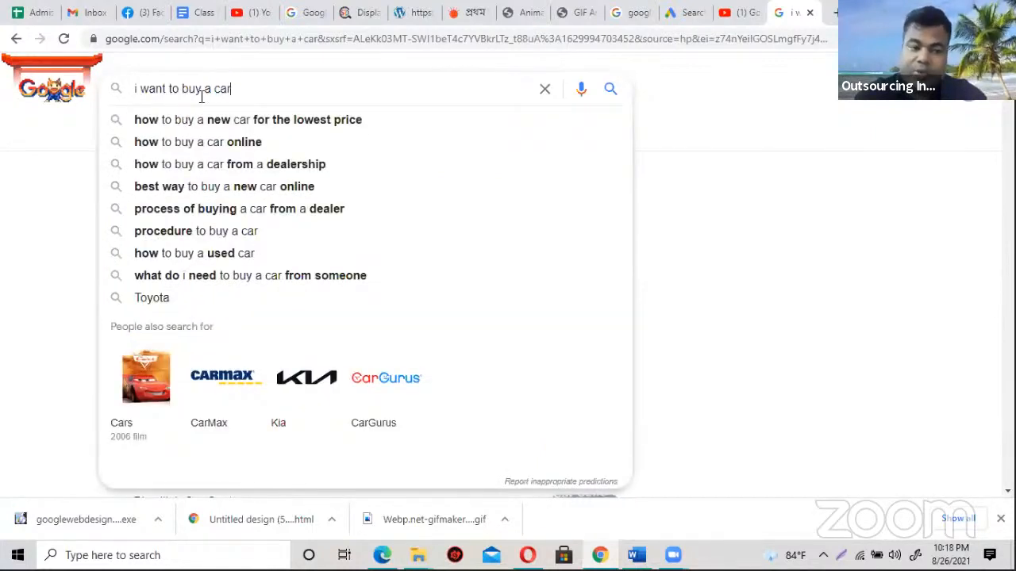
pyautogui.moveTo(235, 89); pyautogui.dragTo(94, 81)
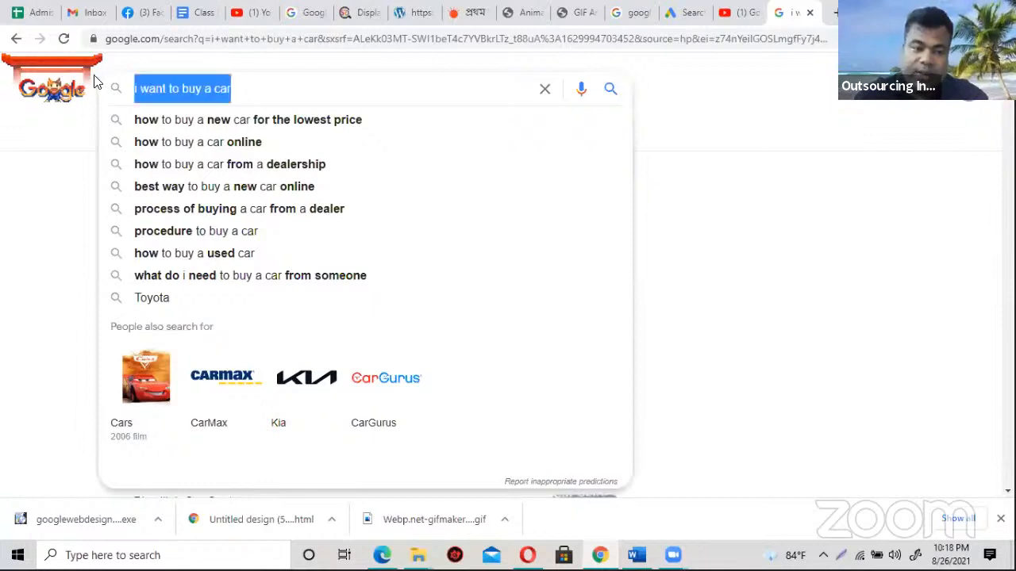
pyautogui.write('i wan')
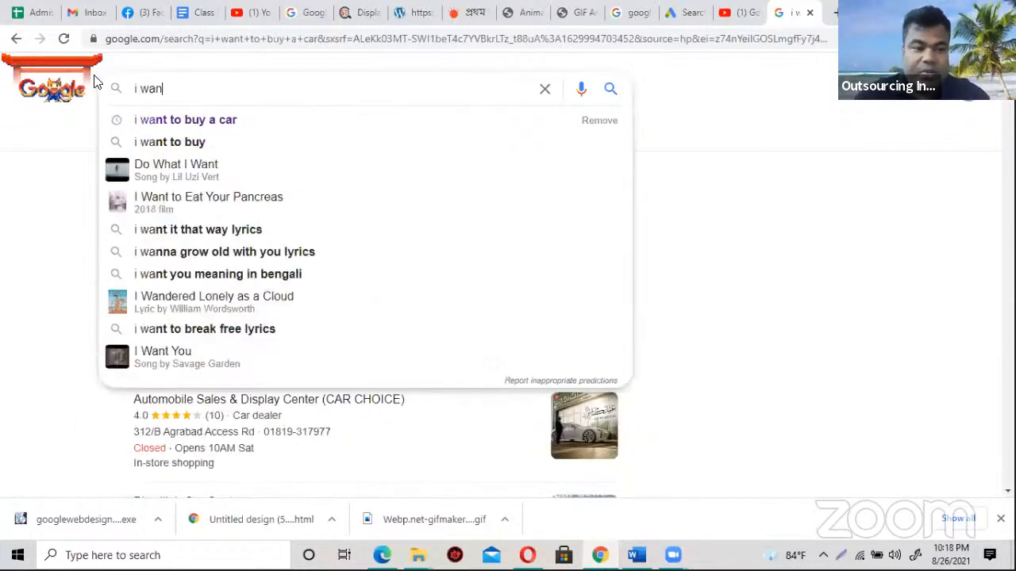
pyautogui.write('t to')
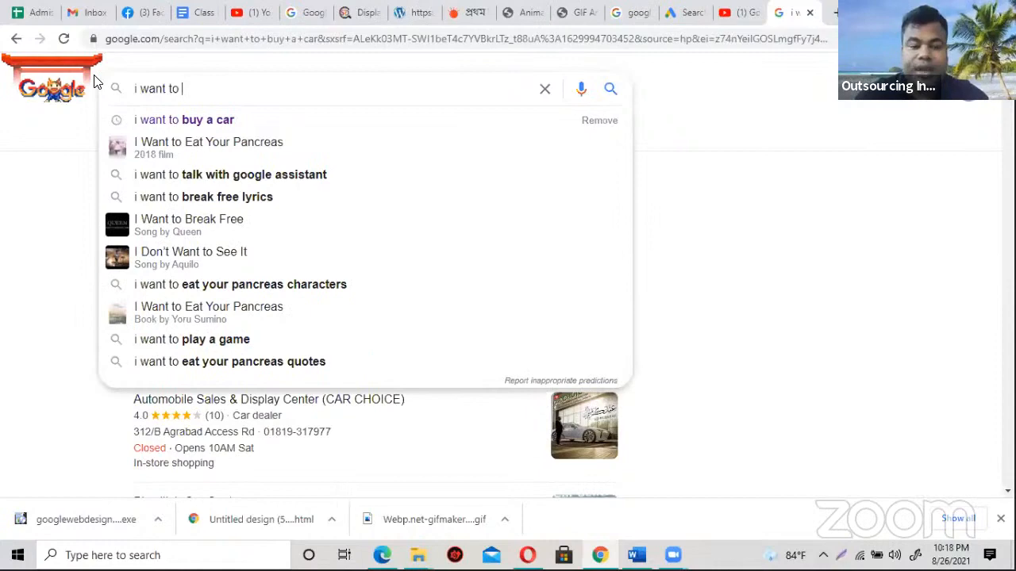
pyautogui.write(' hire a car')
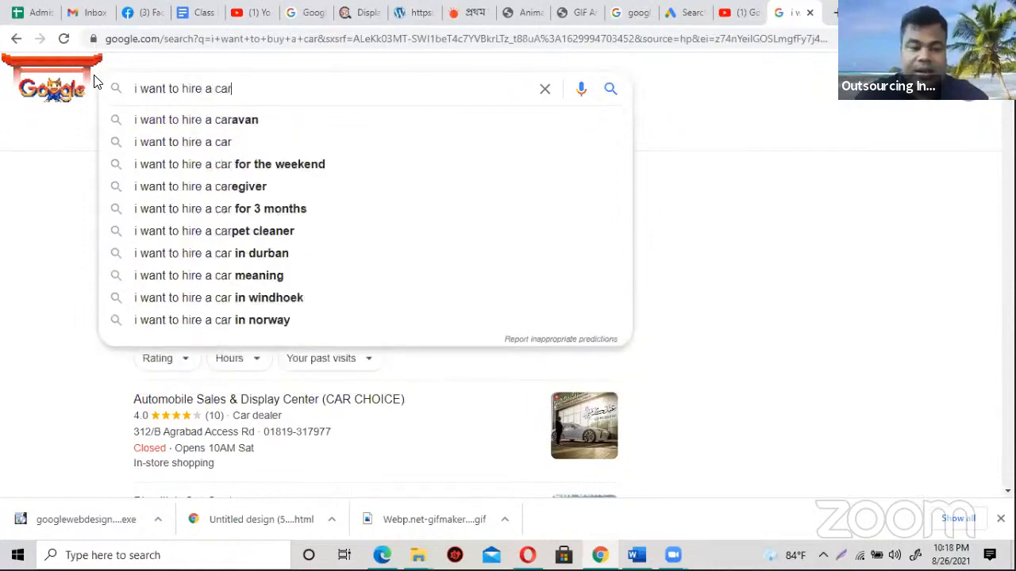
pyautogui.press('Return')
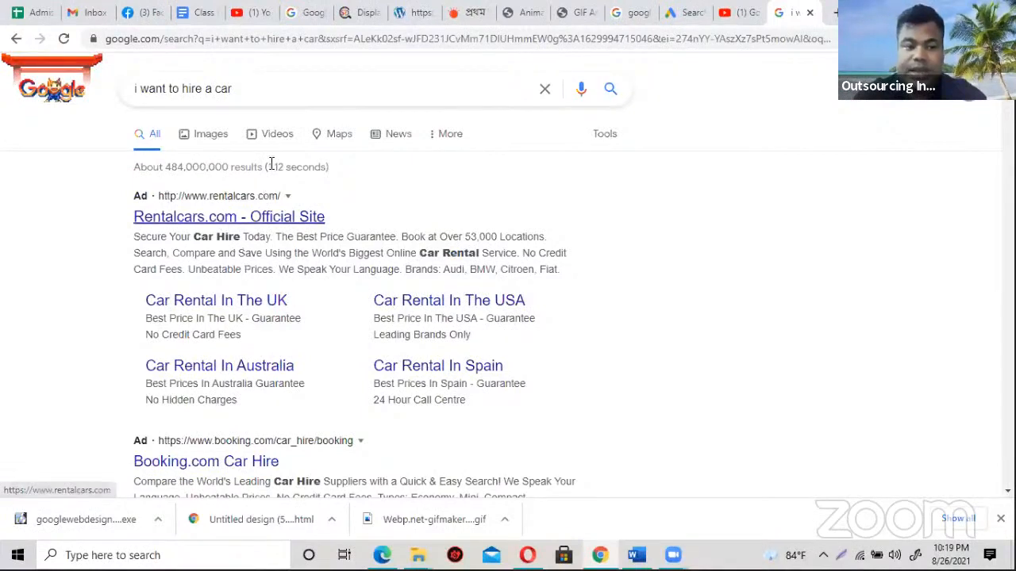
# - Switch to the Class Notes document and colour the whole Broad match line red
pyautogui.click(199, 13)
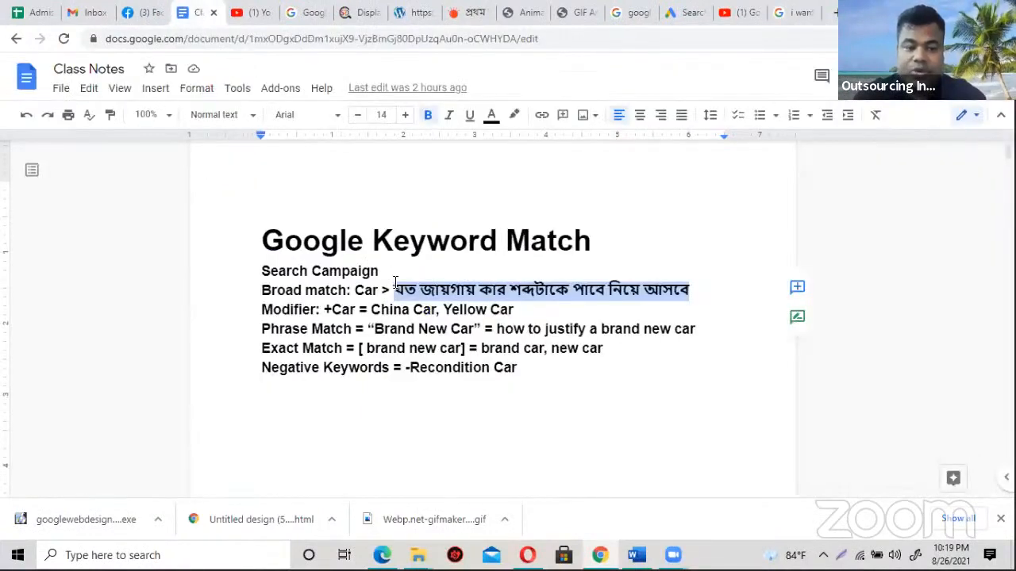
pyautogui.moveTo(354, 291); pyautogui.dragTo(378, 291)
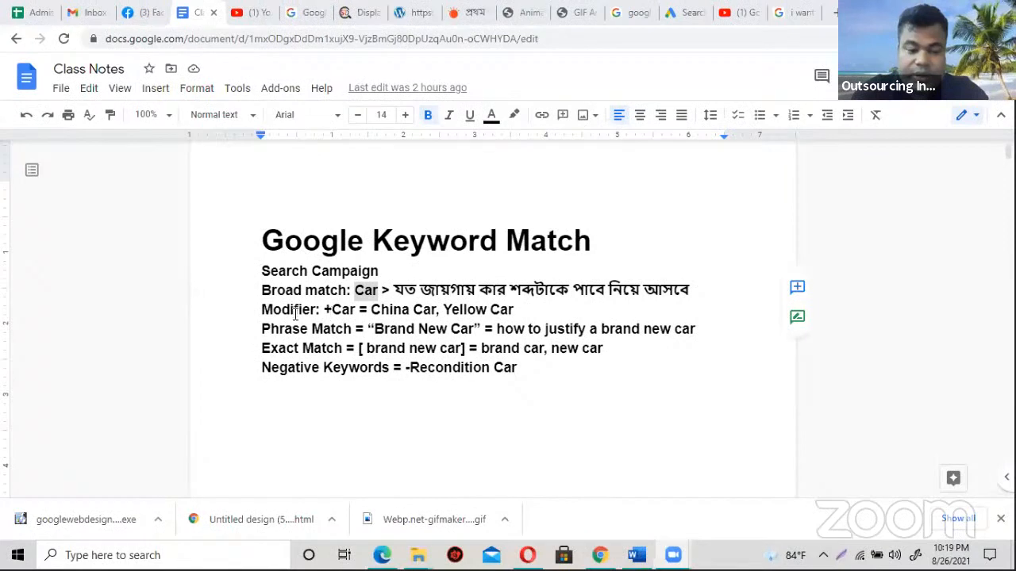
pyautogui.moveTo(262, 288); pyautogui.dragTo(715, 285)
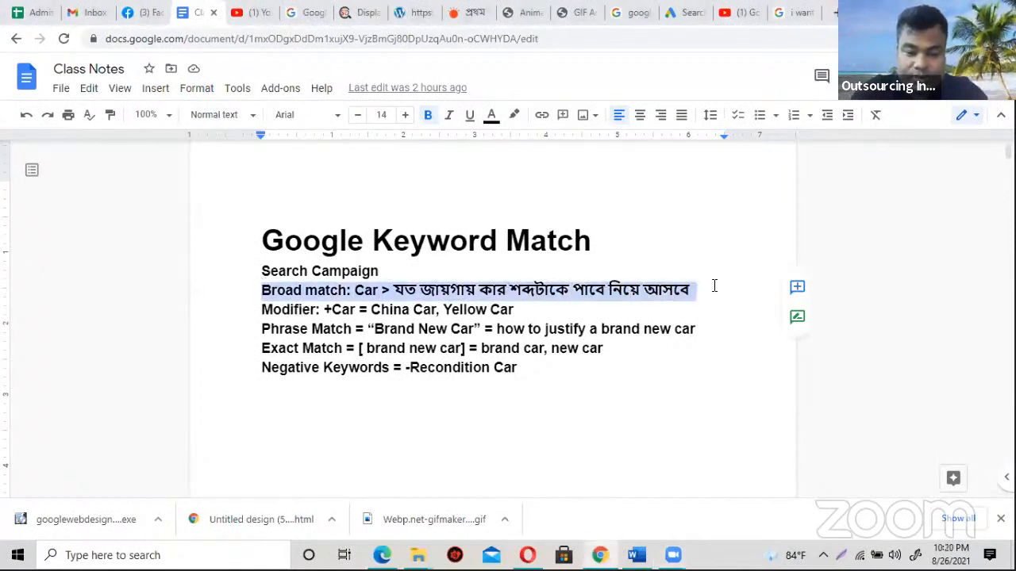
pyautogui.click(491, 116)
pyautogui.click(514, 162)
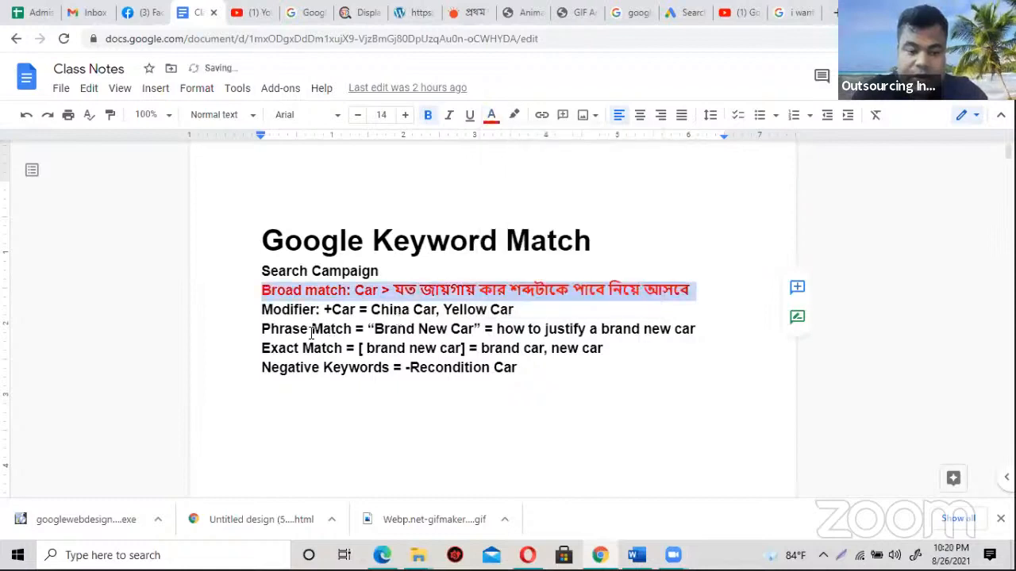
pyautogui.click(270, 331)
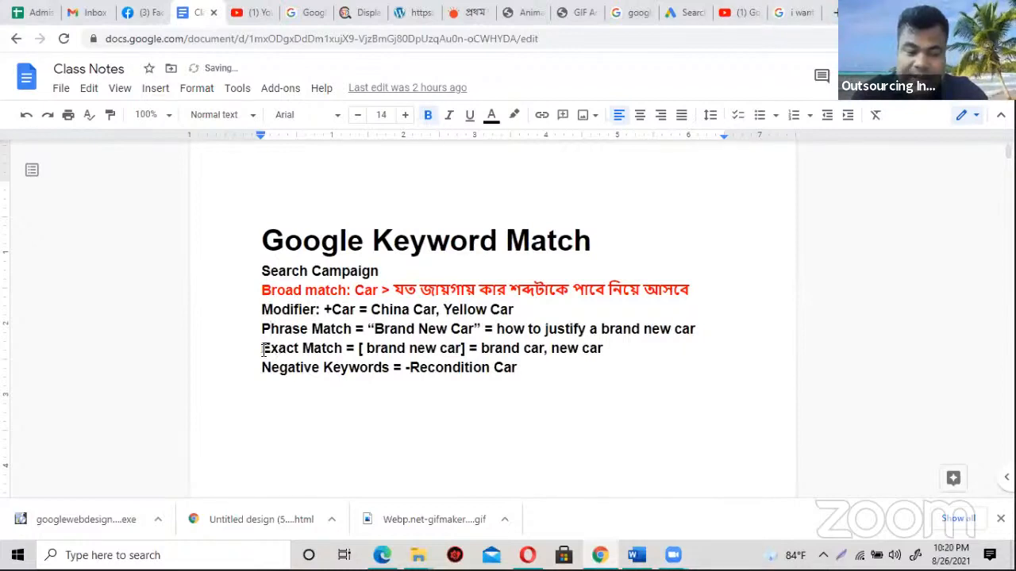
# - Colour the Exact Match line red and select its keyword "brand new car"
pyautogui.moveTo(261, 349); pyautogui.dragTo(614, 356)
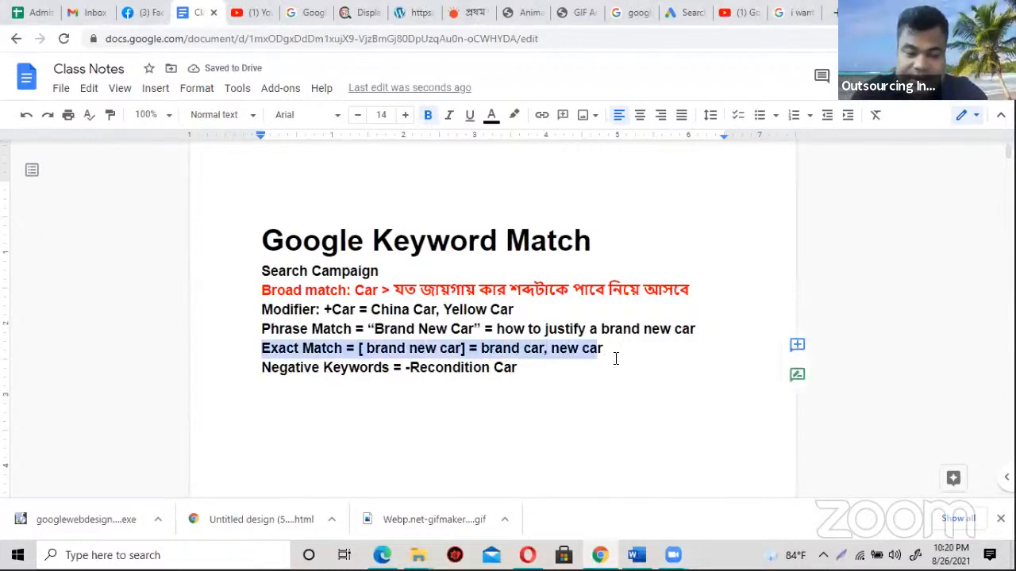
pyautogui.click(492, 125)
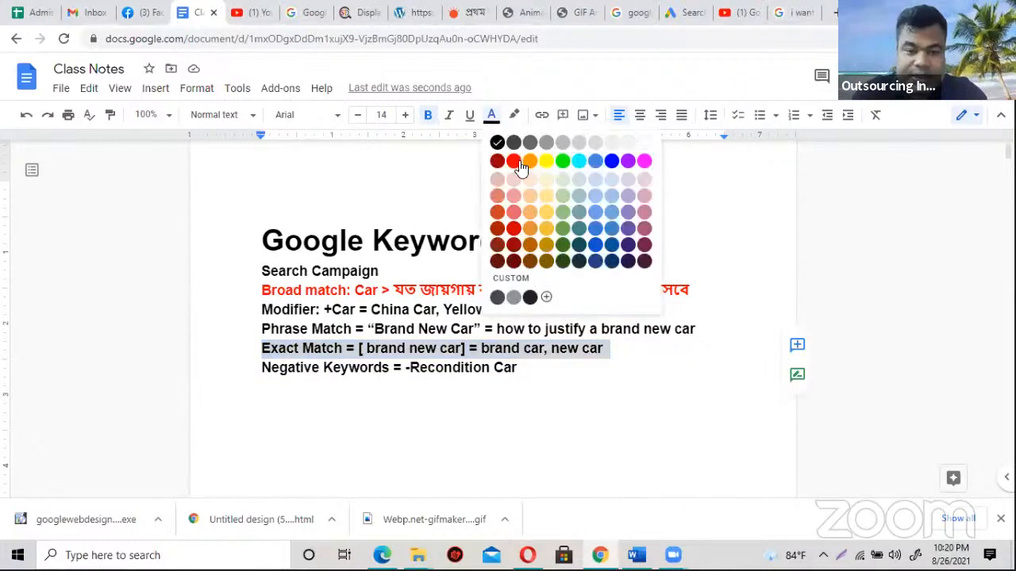
pyautogui.click(516, 162)
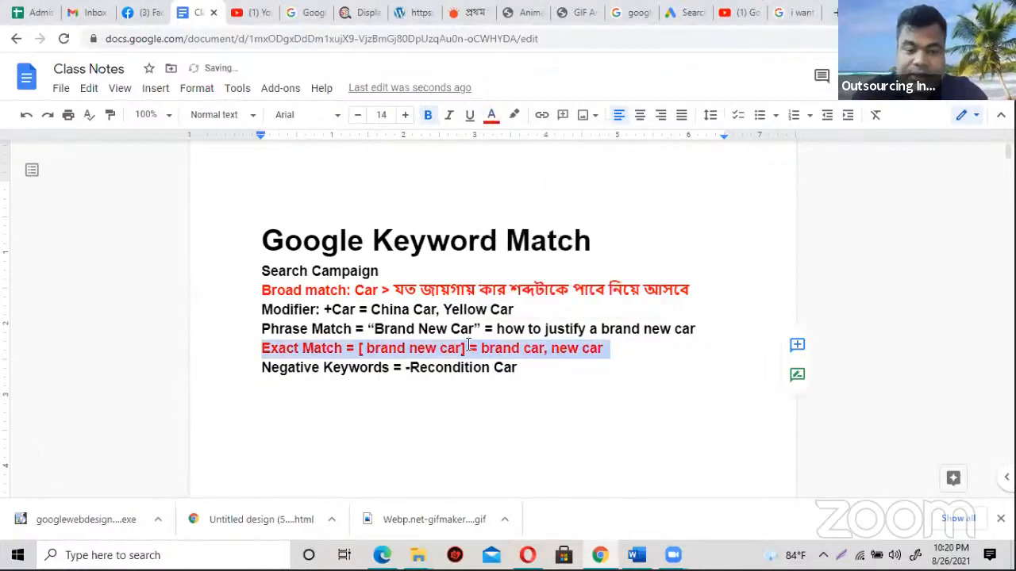
pyautogui.click(427, 354)
pyautogui.moveTo(458, 350); pyautogui.dragTo(465, 350)
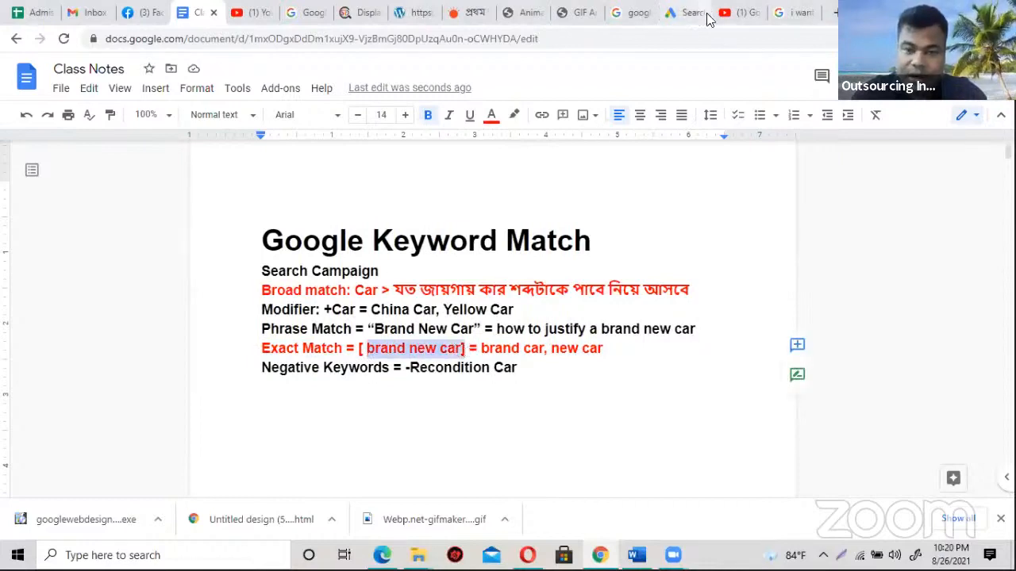
# - Return to the Google results tab and search for "brand new car" instead
pyautogui.click(788, 8)
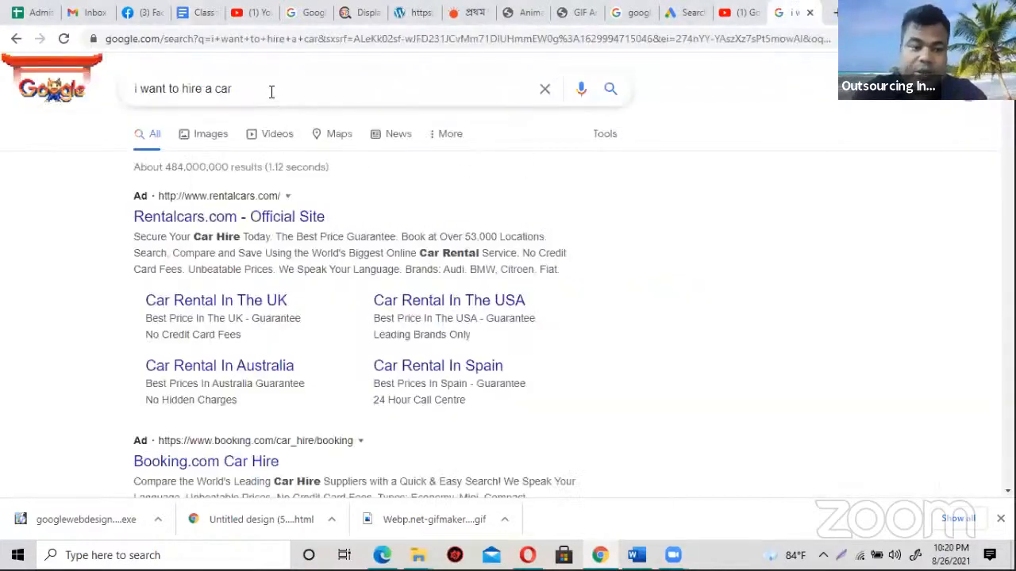
pyautogui.moveTo(272, 90); pyautogui.dragTo(86, 77)
pyautogui.write('bra')
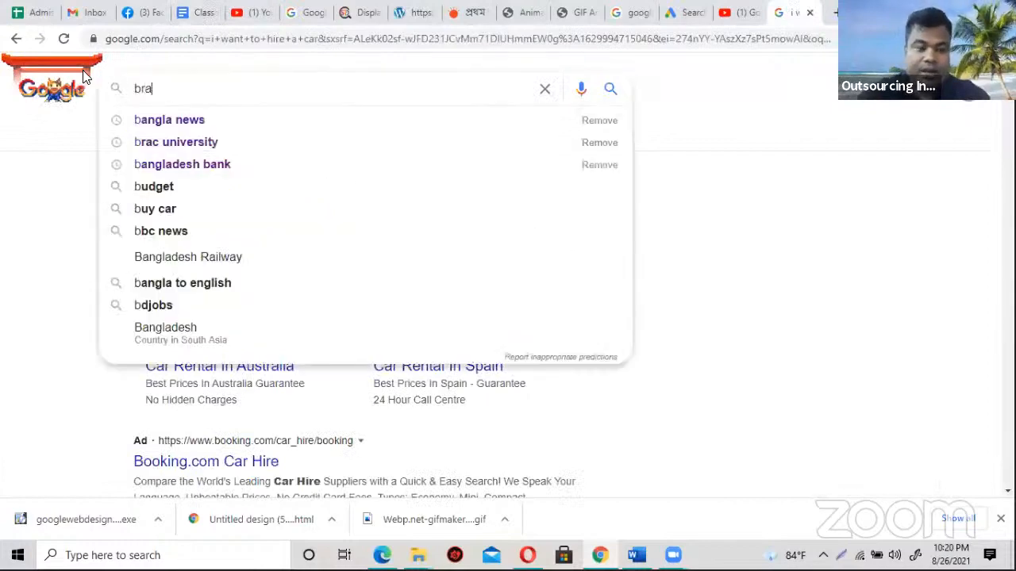
pyautogui.write('nd new car')
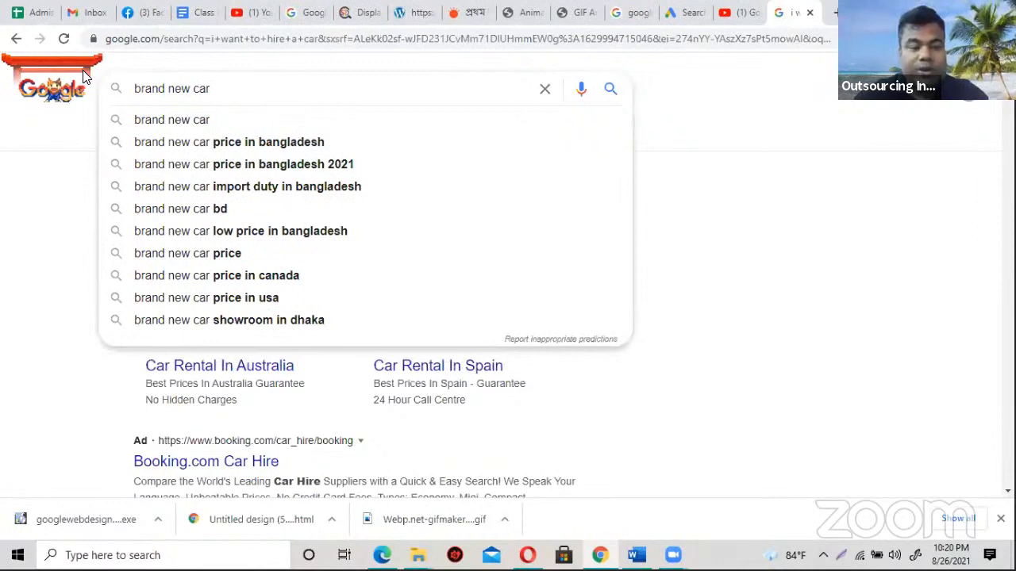
pyautogui.press('Return')
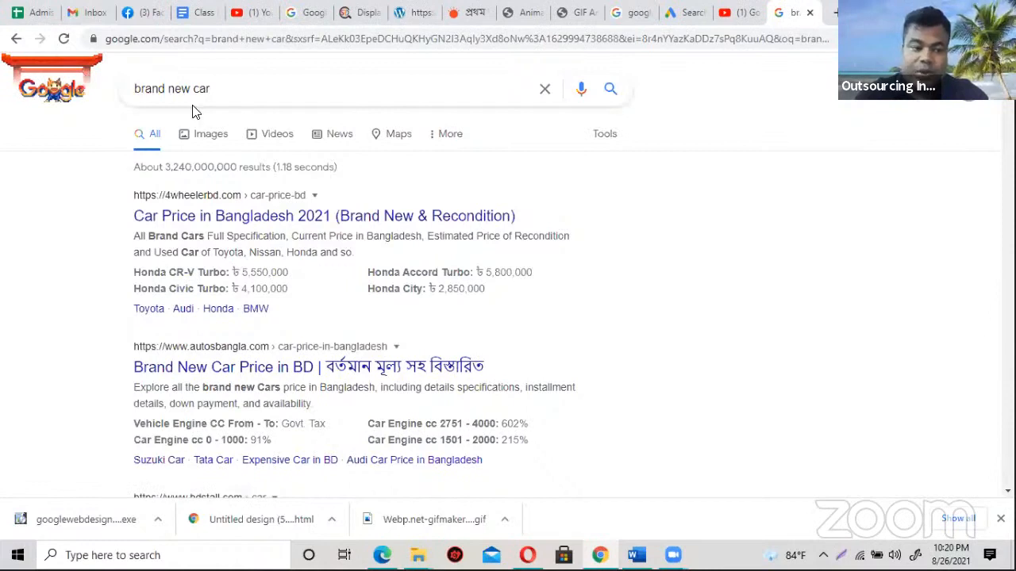
# - Back in Class Notes, enlarge the bracketed "[ brand new car]" in the Exact Match line to font size 17
pyautogui.click(199, 13)
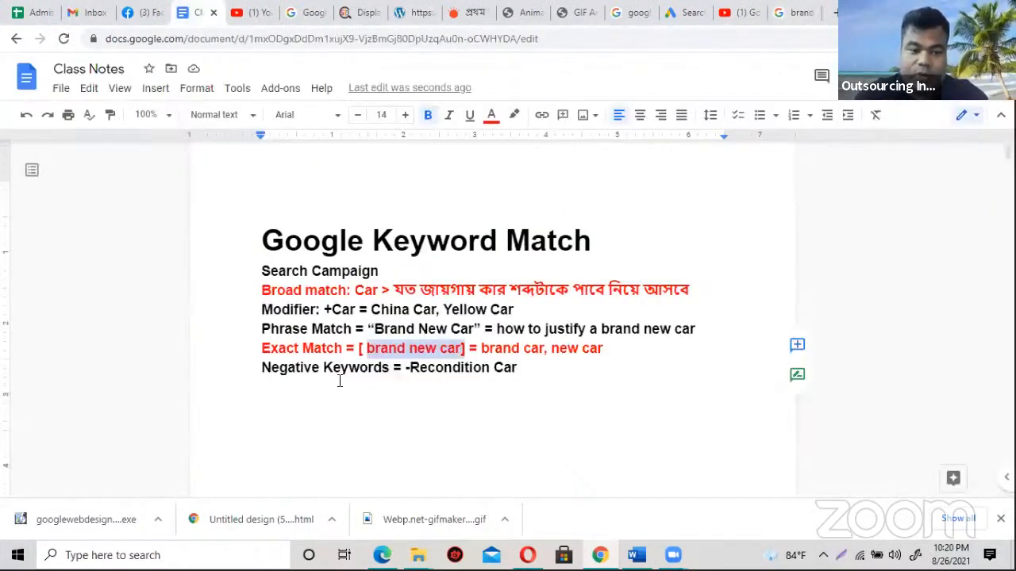
pyautogui.click(363, 349)
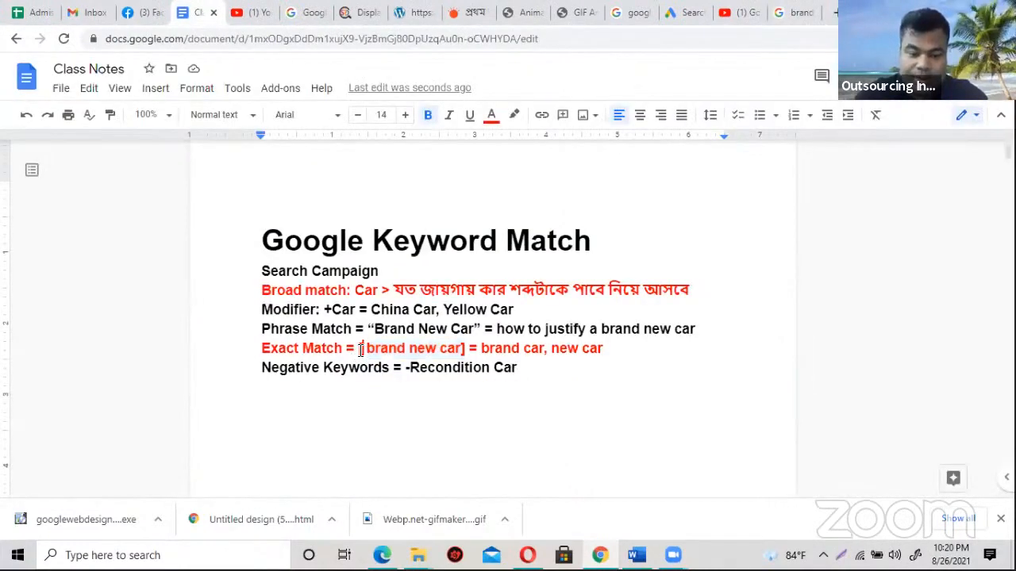
pyautogui.moveTo(376, 347); pyautogui.dragTo(469, 354)
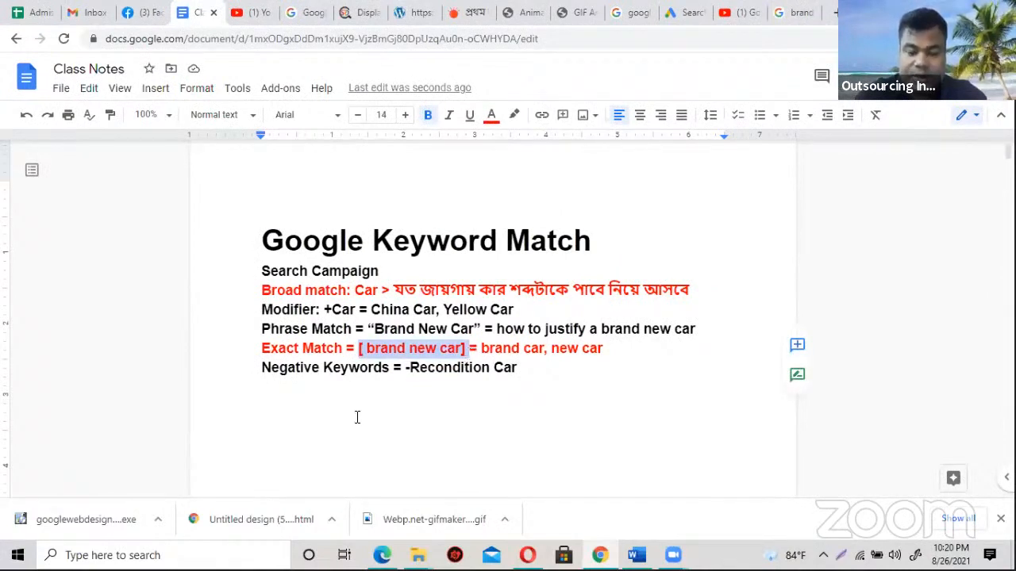
pyautogui.click(406, 116)
pyautogui.click(405, 115)
pyautogui.click(405, 116)
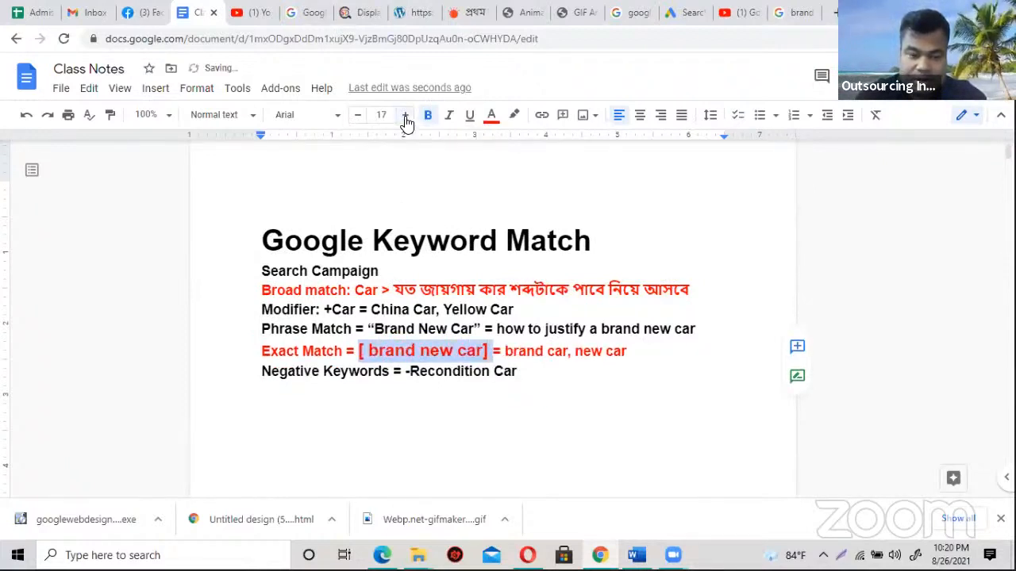
pyautogui.click(385, 400)
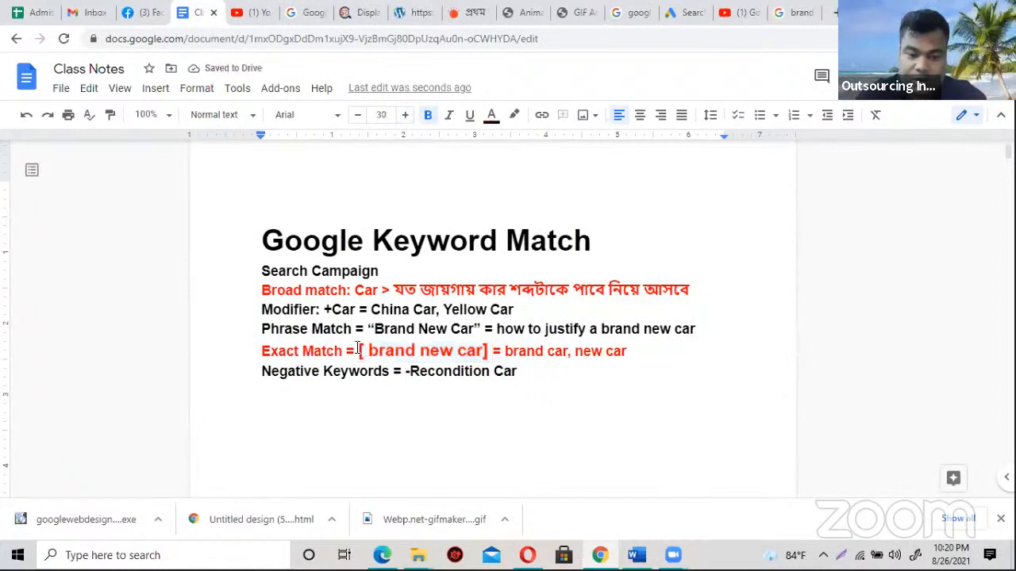
# - Highlight the bracketed exact match keyword and its square brackets for review
pyautogui.moveTo(358, 350); pyautogui.dragTo(489, 356)
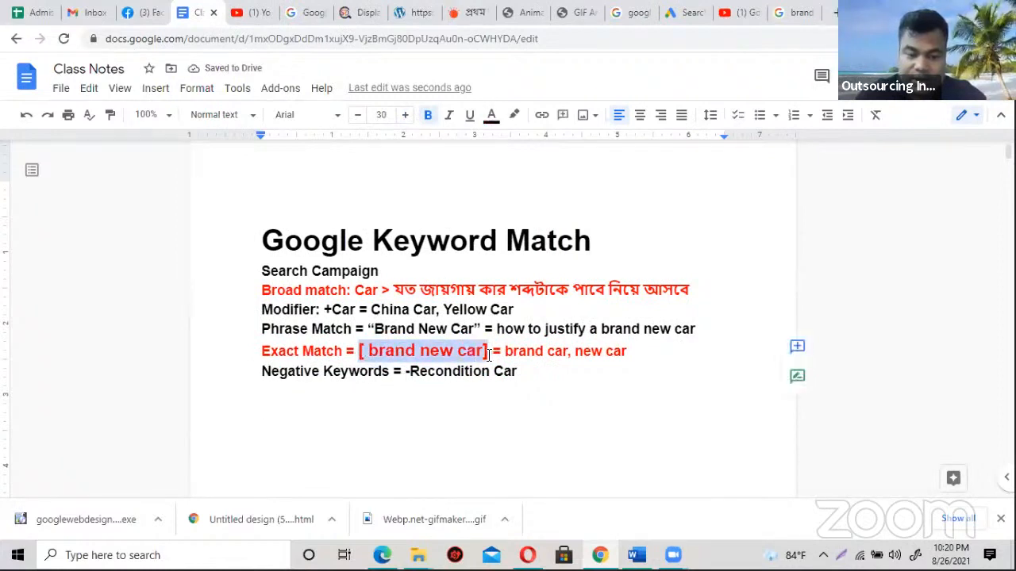
pyautogui.click(364, 354)
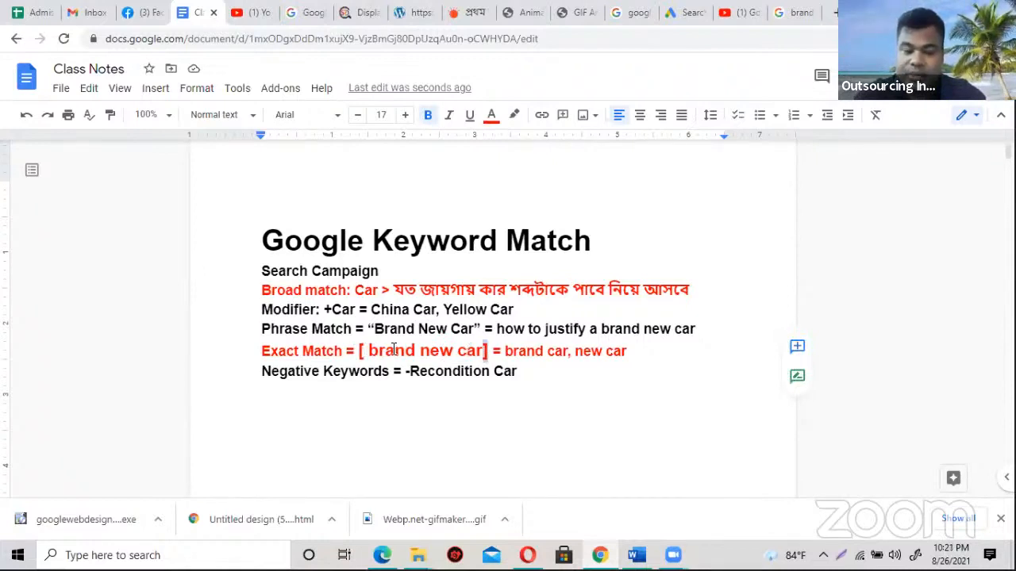
pyautogui.click(365, 350)
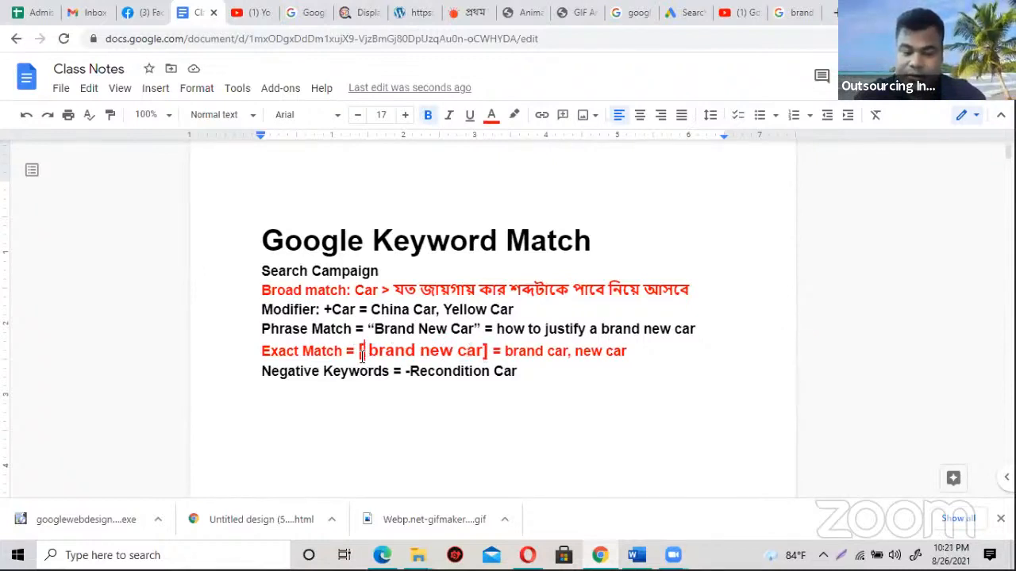
pyautogui.moveTo(359, 350); pyautogui.dragTo(501, 350)
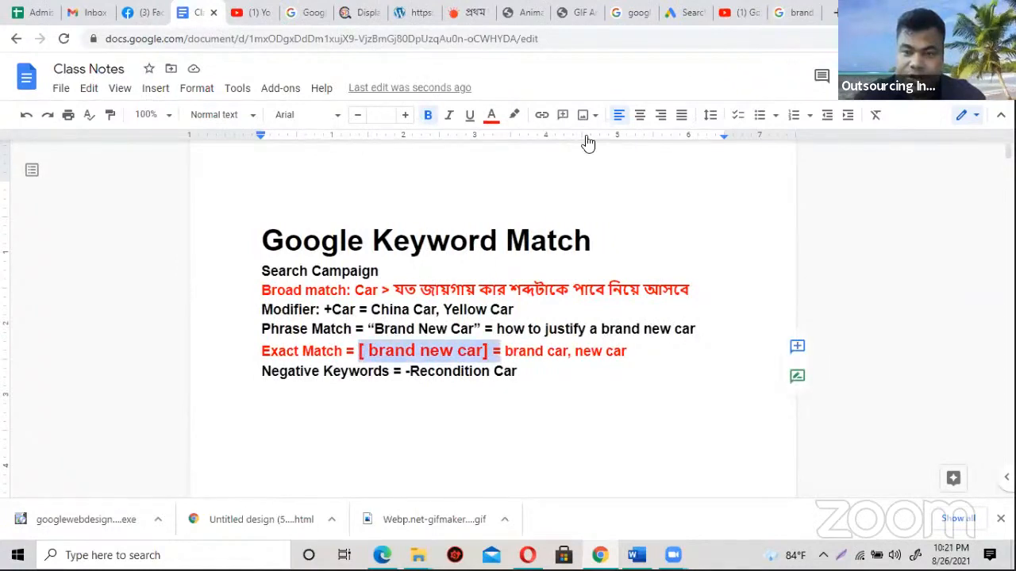
# - Return to the Google results tab and highlight the "brand new car" query for review
pyautogui.click(793, 12)
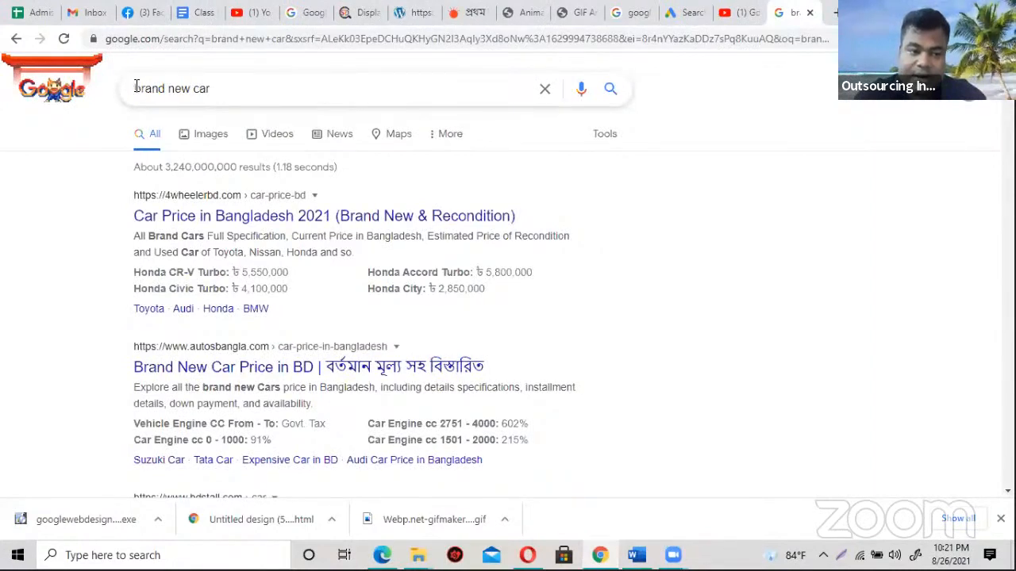
pyautogui.moveTo(135, 88); pyautogui.dragTo(212, 90)
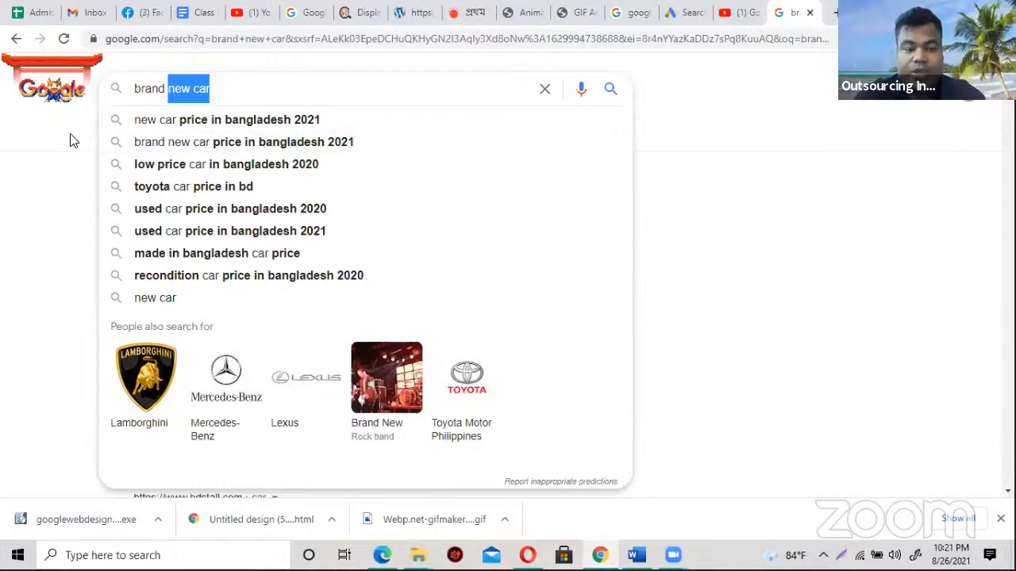
pyautogui.click(157, 89)
# - Extend the Google query with words before the keyword and search for "i will buy brand new car"
pyautogui.click(134, 88)
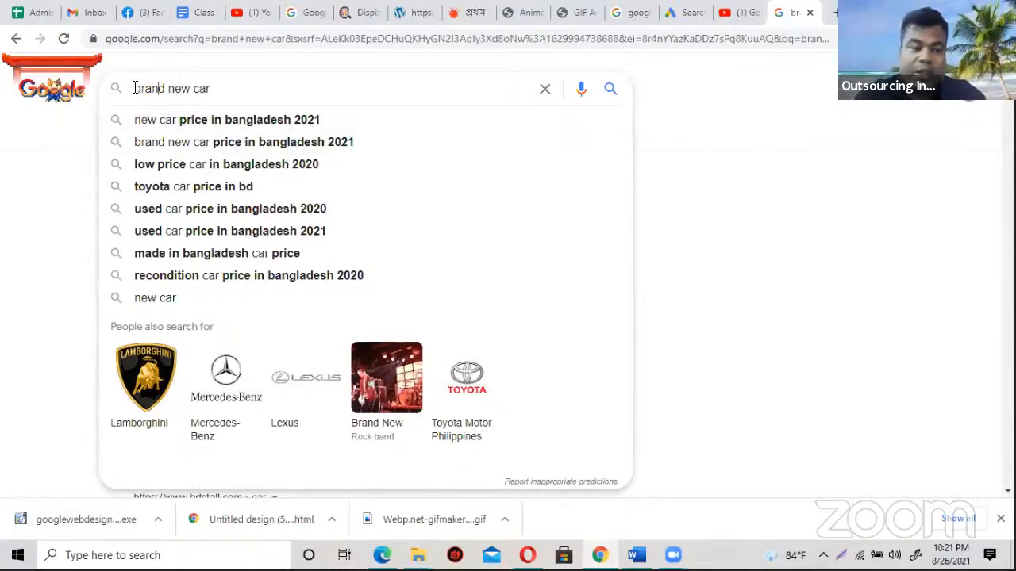
pyautogui.write('i nee')
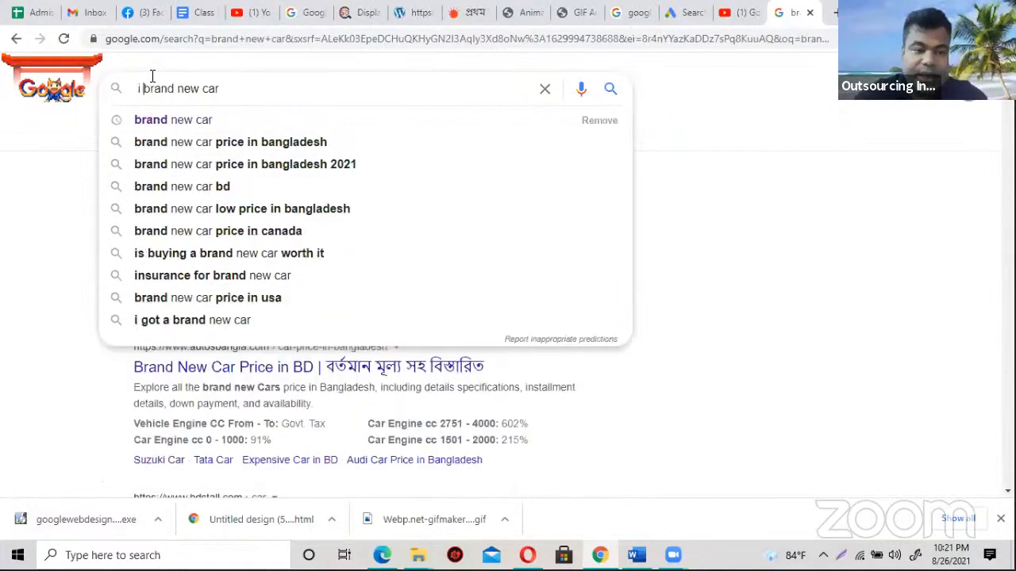
pyautogui.write('d')
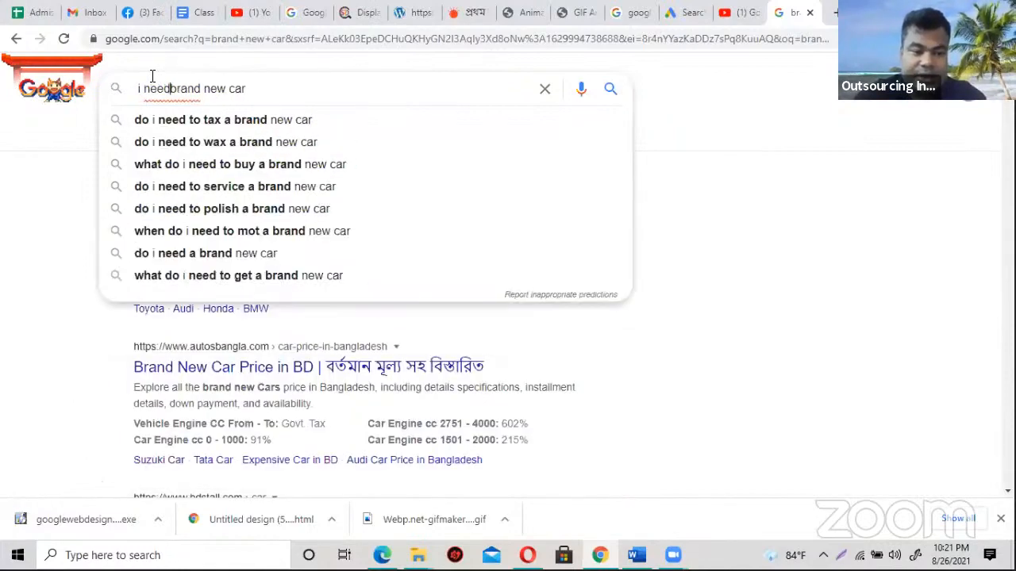
pyautogui.press('BackSpace')
pyautogui.press('BackSpace')
pyautogui.press('BackSpace')
pyautogui.press('BackSpace')
pyautogui.write('will b')
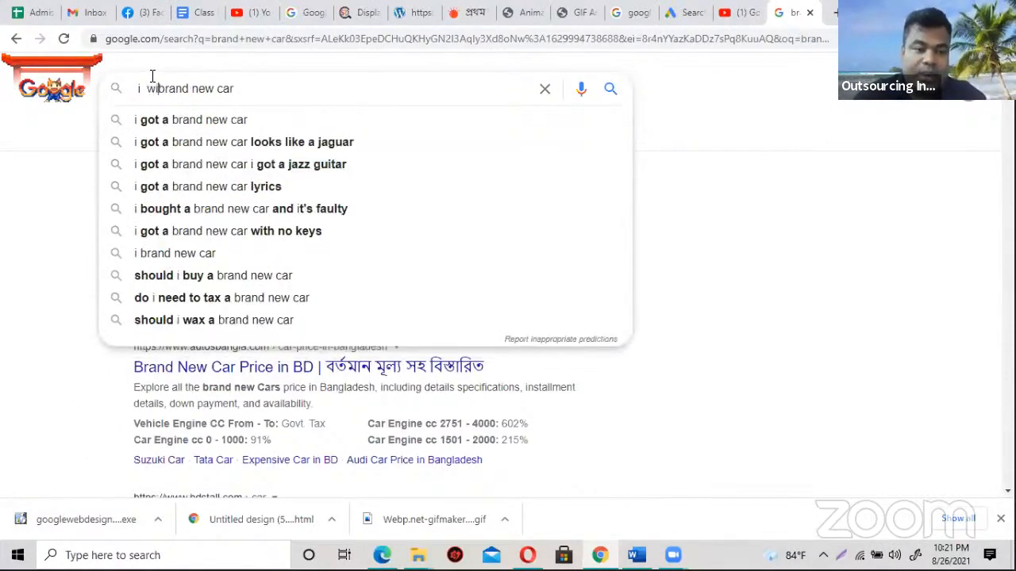
pyautogui.write('uy')
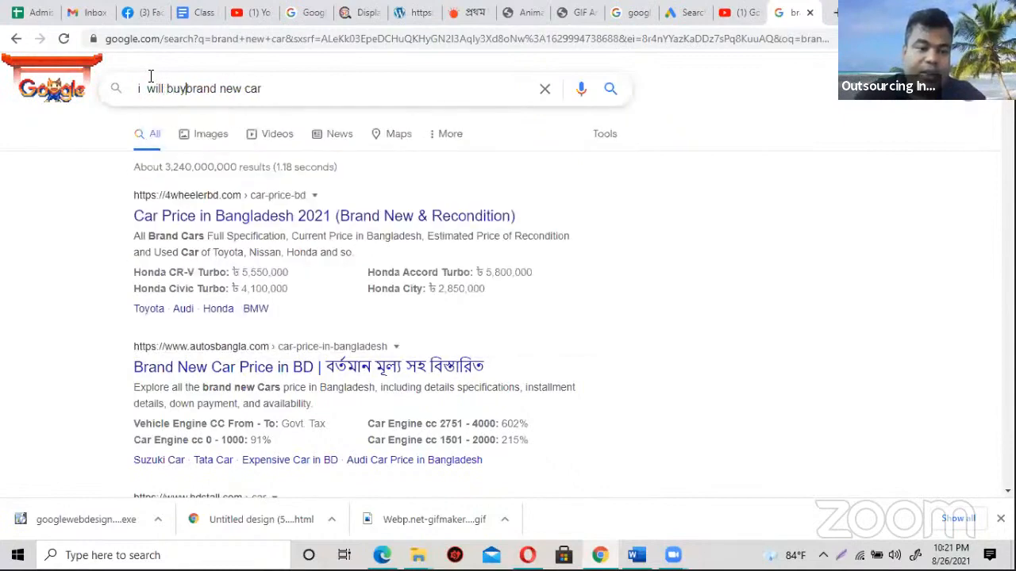
pyautogui.press('Return')
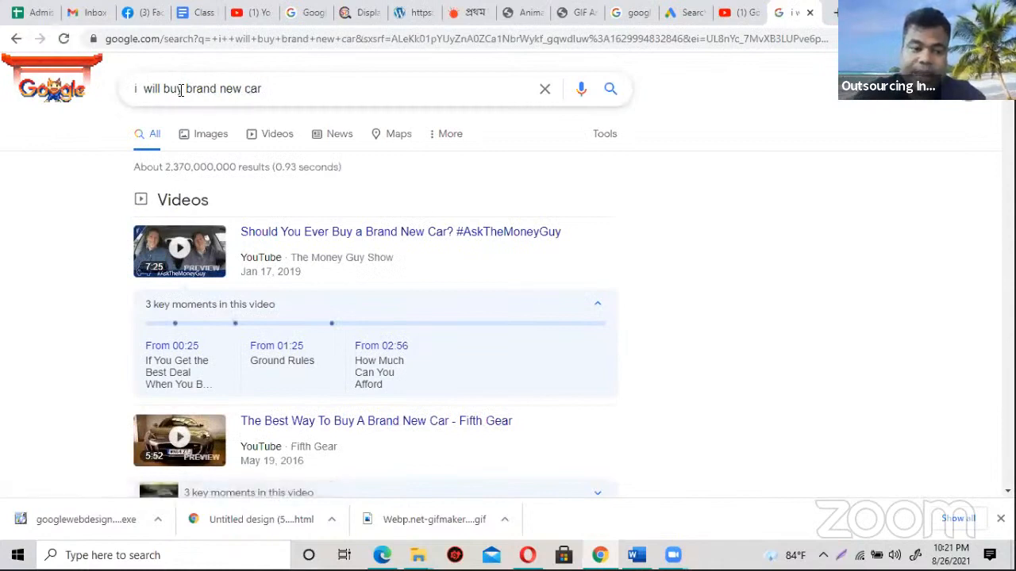
# - Remove "i will buy" from the search query, leaving "brand new car", and return to Class Notes
pyautogui.moveTo(188, 89); pyautogui.dragTo(135, 89)
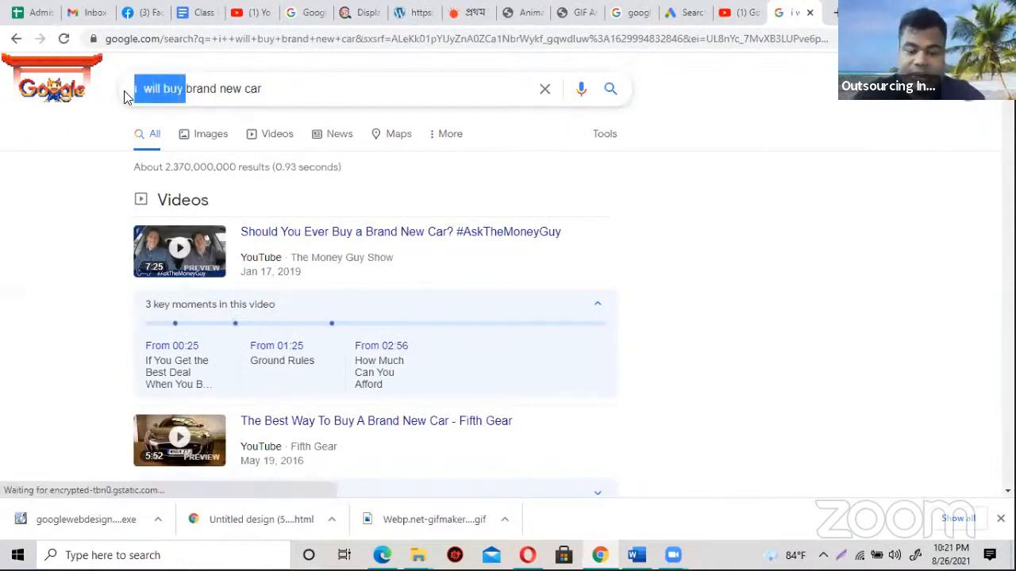
pyautogui.press('BackSpace')
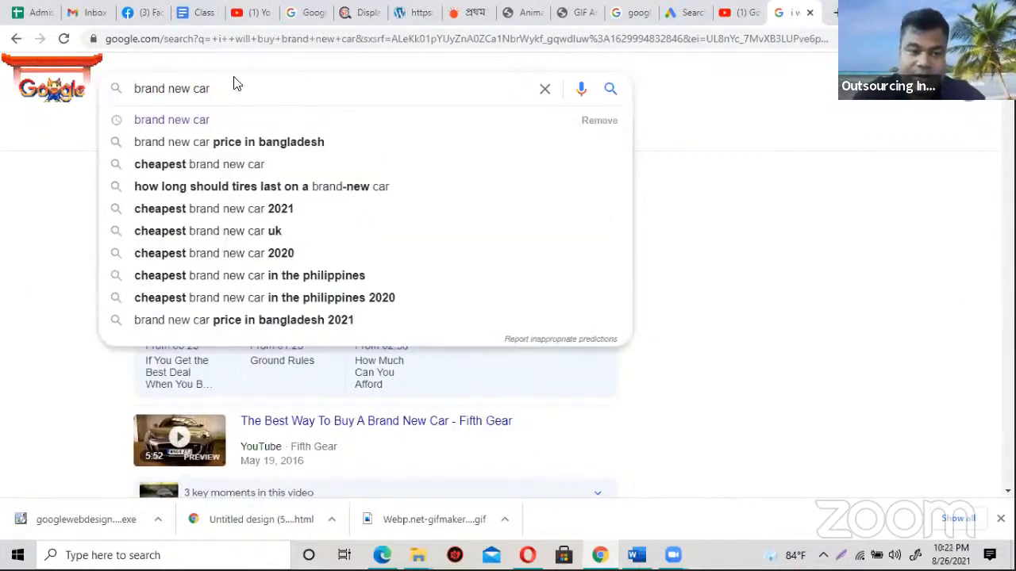
pyautogui.click(202, 12)
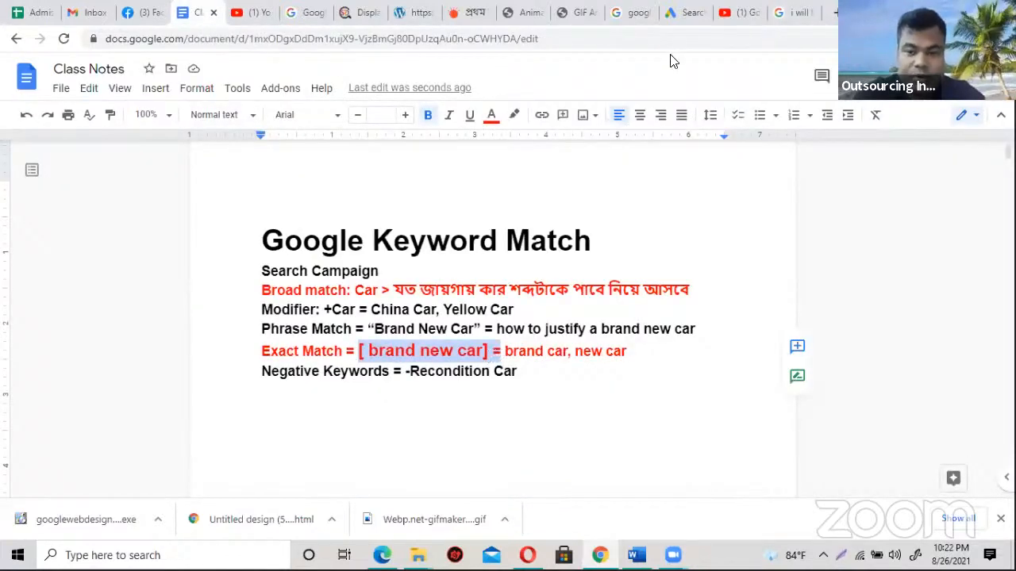
# - Switch to the Google Ads campaign draft and replace the keyword "car" with the exact match keyword "[brand new car]"
pyautogui.click(687, 14)
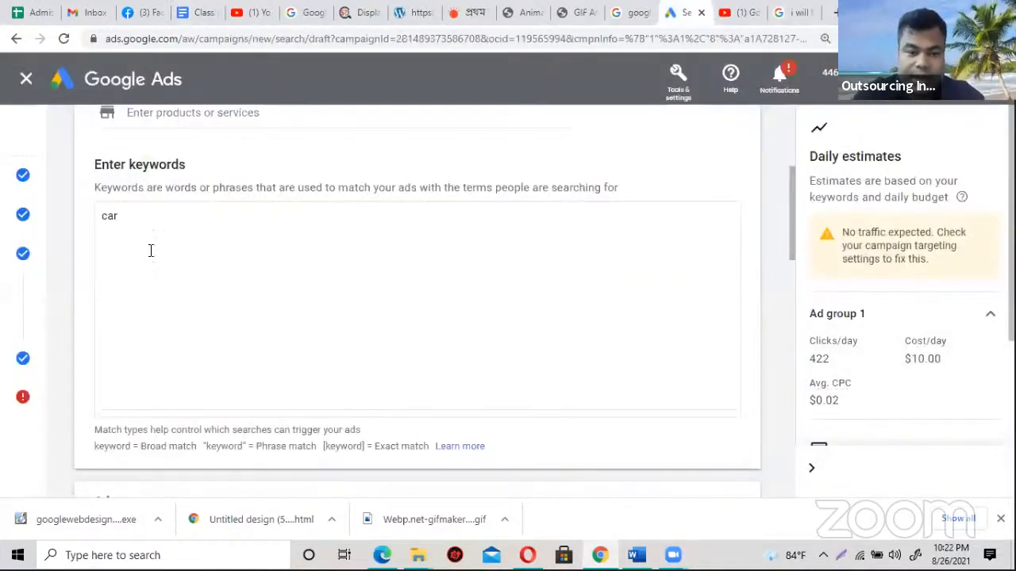
pyautogui.click(118, 220)
pyautogui.moveTo(120, 218); pyautogui.dragTo(102, 219)
pyautogui.press('BackSpace')
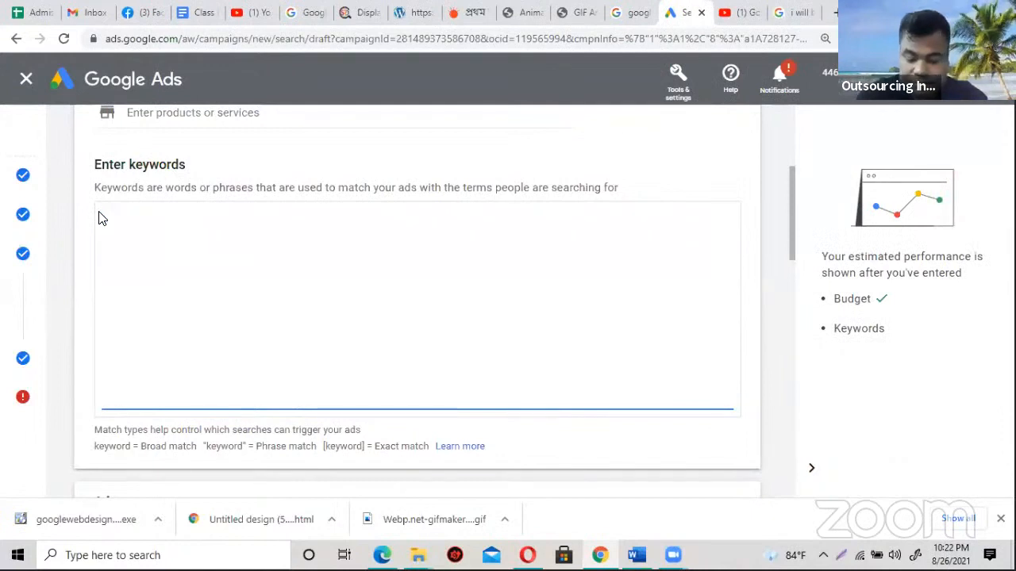
pyautogui.write('"')
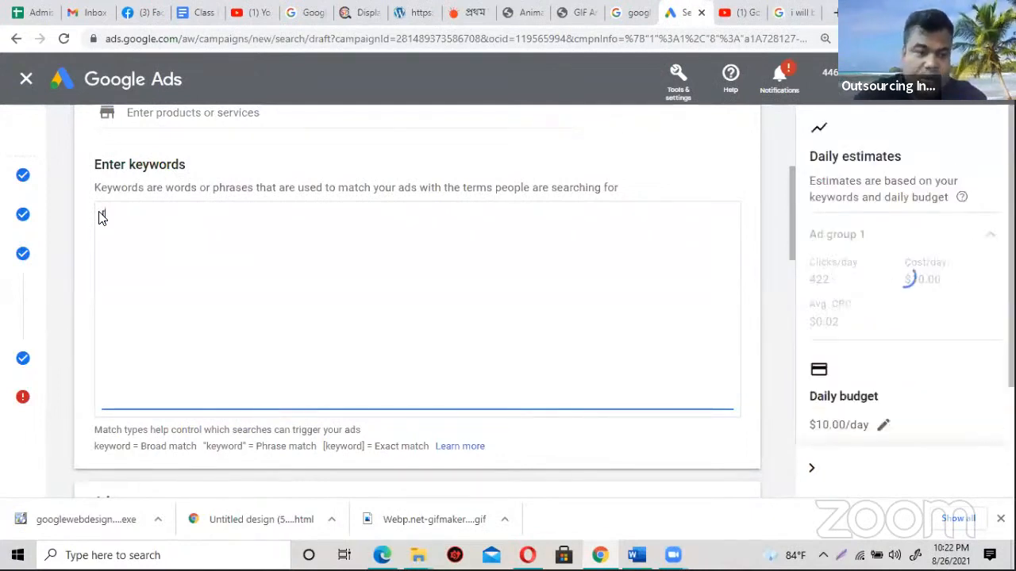
pyautogui.write('bra')
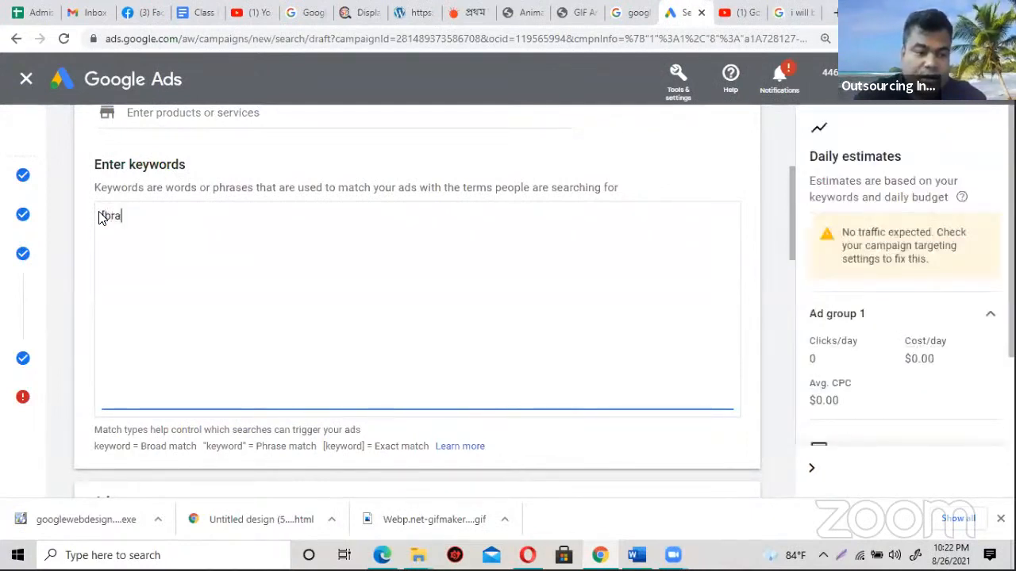
pyautogui.write('nd new ')
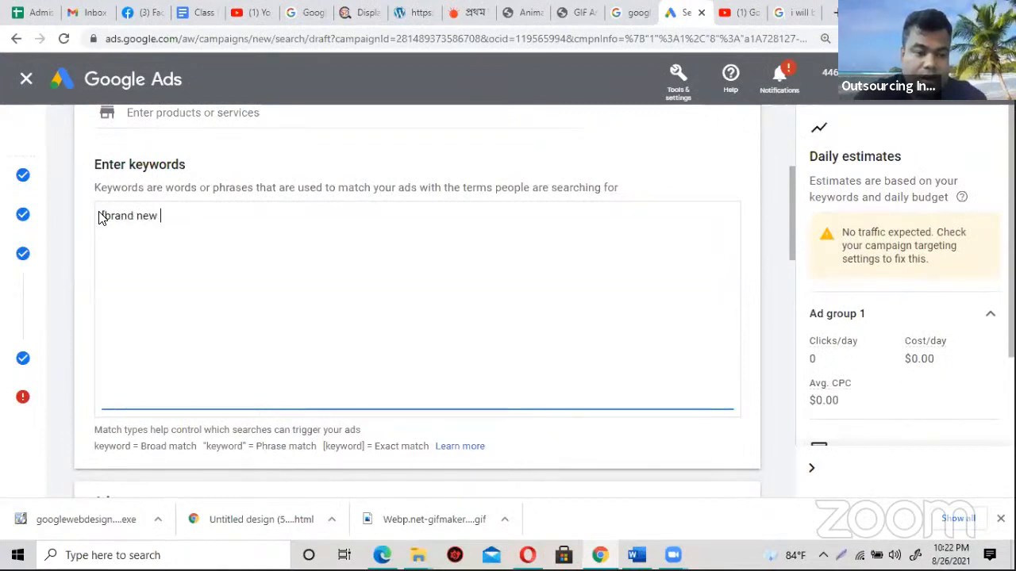
pyautogui.write('car]')
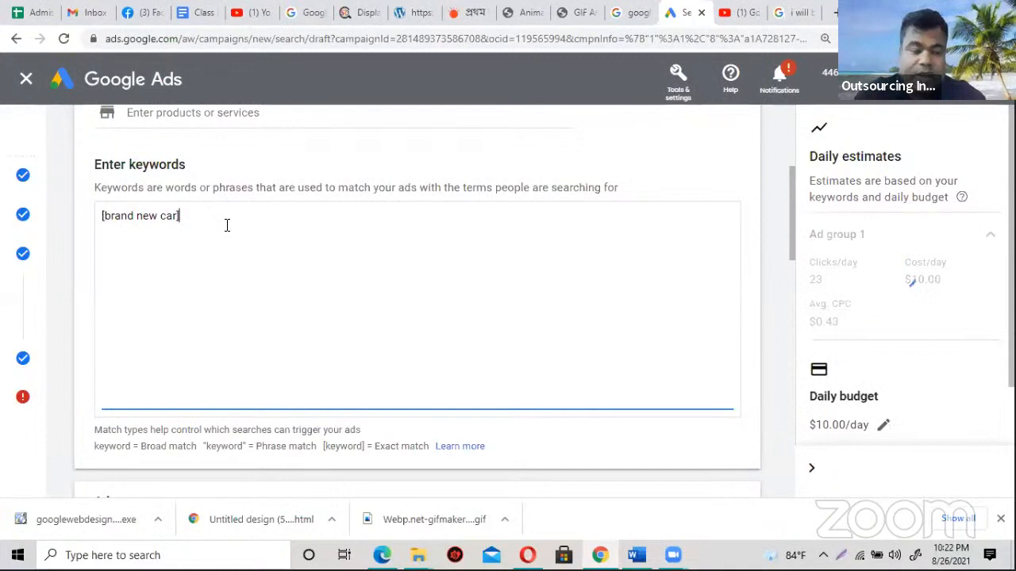
pyautogui.press('Return')
# - Highlight the "[brand new car]" keyword together with its square brackets for review
pyautogui.moveTo(183, 215); pyautogui.dragTo(91, 221)
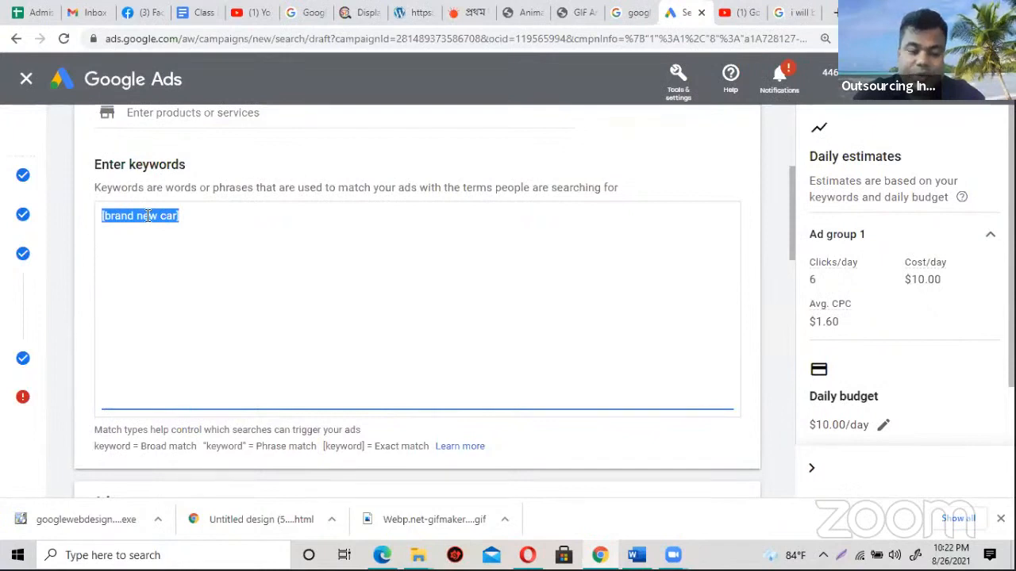
pyautogui.click(103, 216)
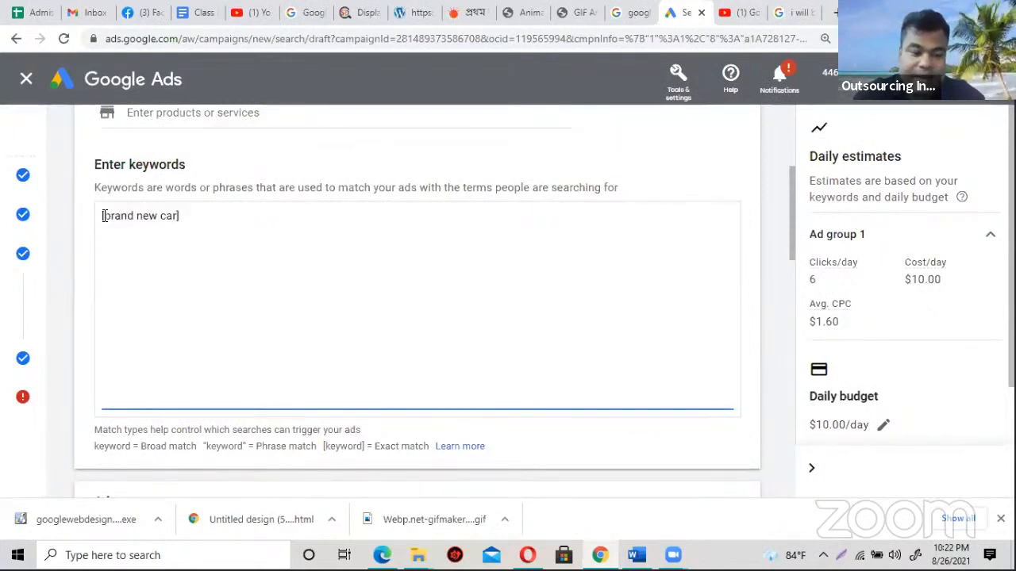
pyautogui.moveTo(103, 216); pyautogui.dragTo(181, 217)
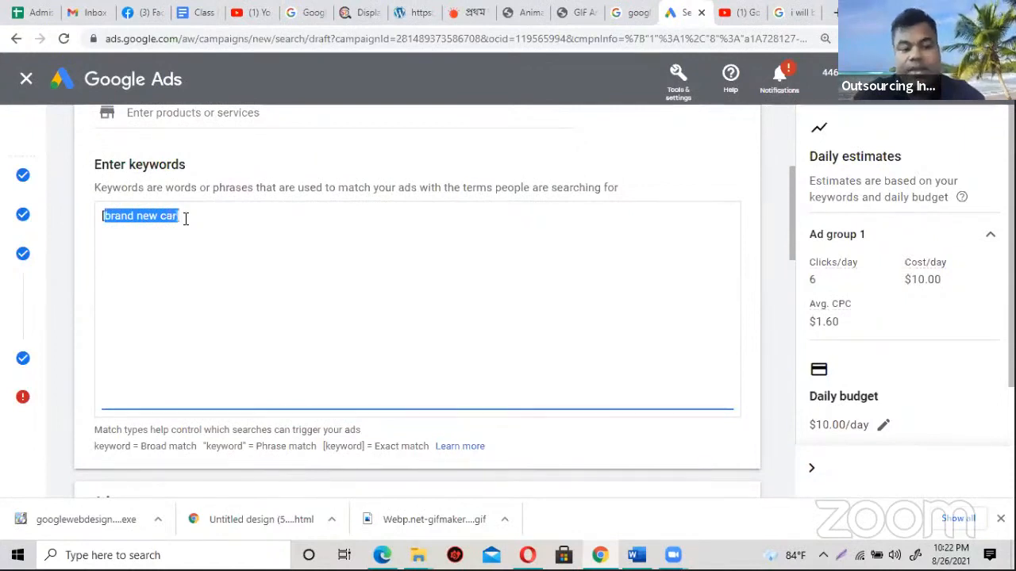
# - Add the broad match keyword "car" on its own line above "[brand new car]"
pyautogui.click(103, 213)
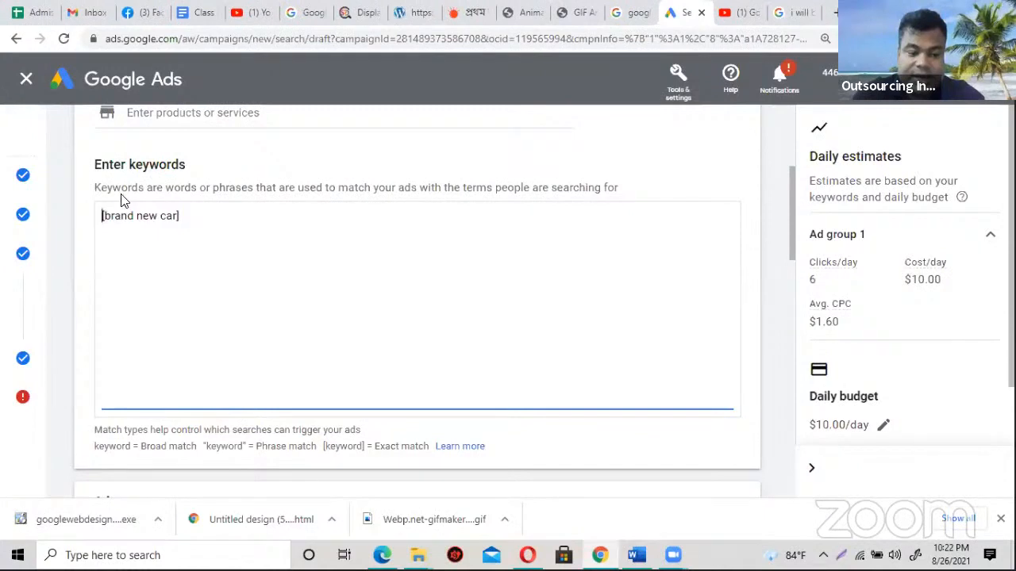
pyautogui.press('Return')
pyautogui.write('c')
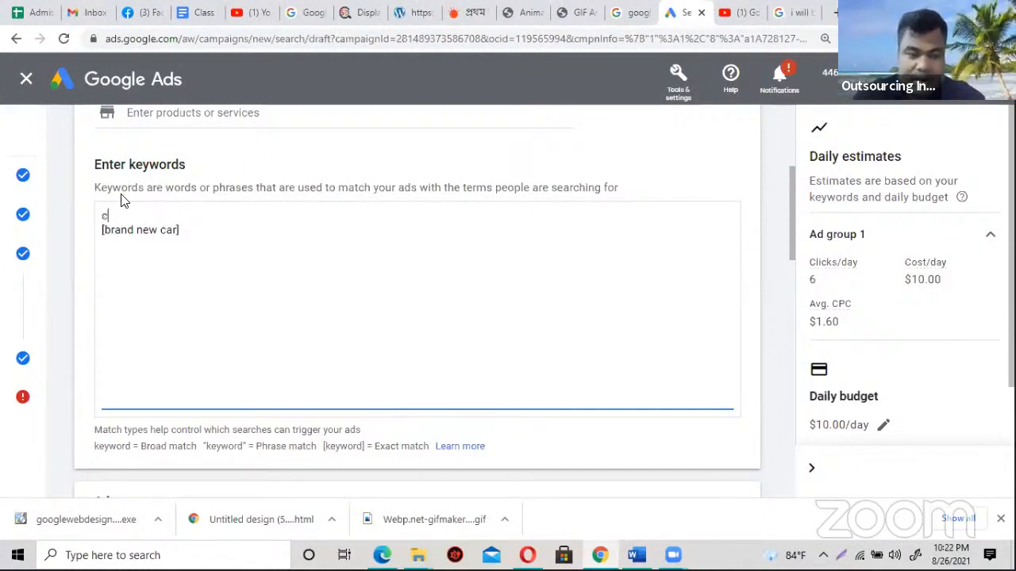
pyautogui.write('aar')
pyautogui.press('BackSpace')
pyautogui.press('BackSpace')
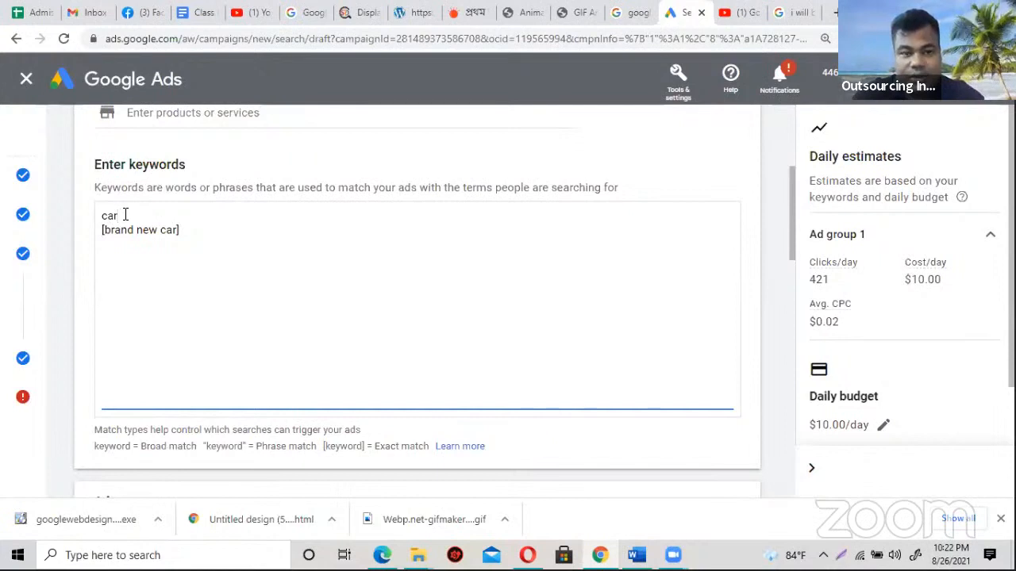
# - Highlight the broad and exact match keywords in turn, and add an empty line below "[brand new car]"
pyautogui.moveTo(119, 215); pyautogui.dragTo(107, 220)
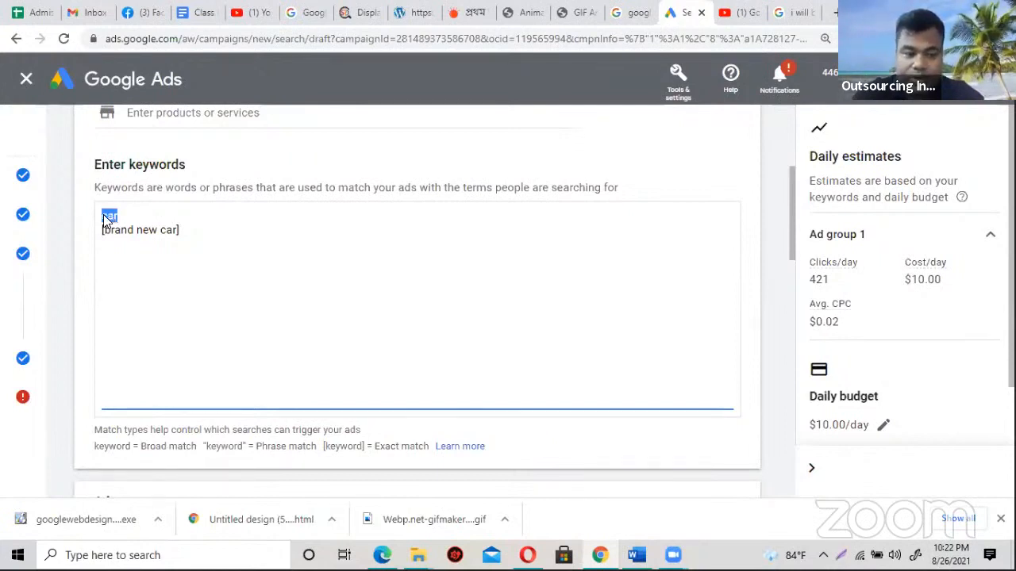
pyautogui.click(119, 234)
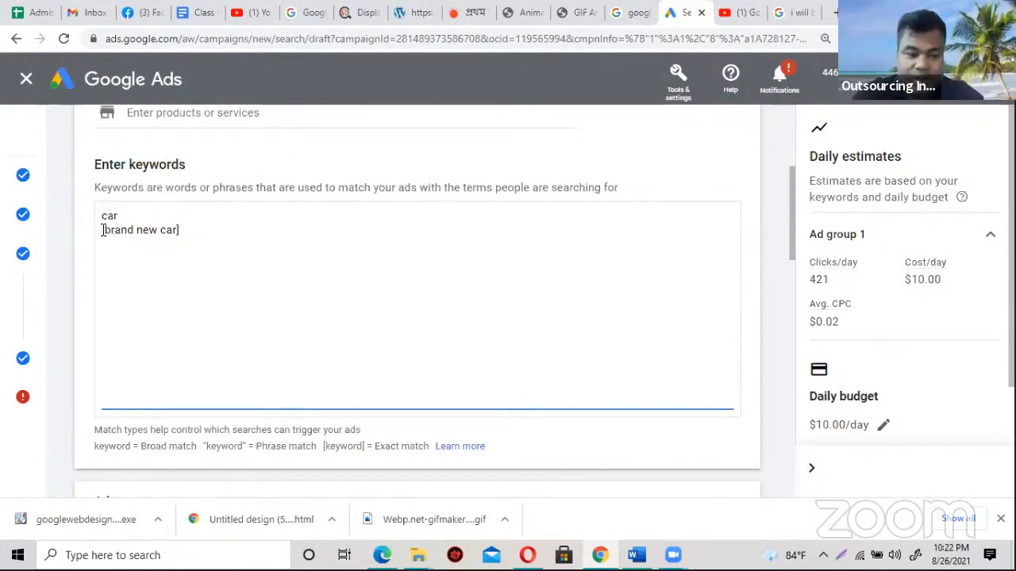
pyautogui.moveTo(103, 231); pyautogui.dragTo(190, 229)
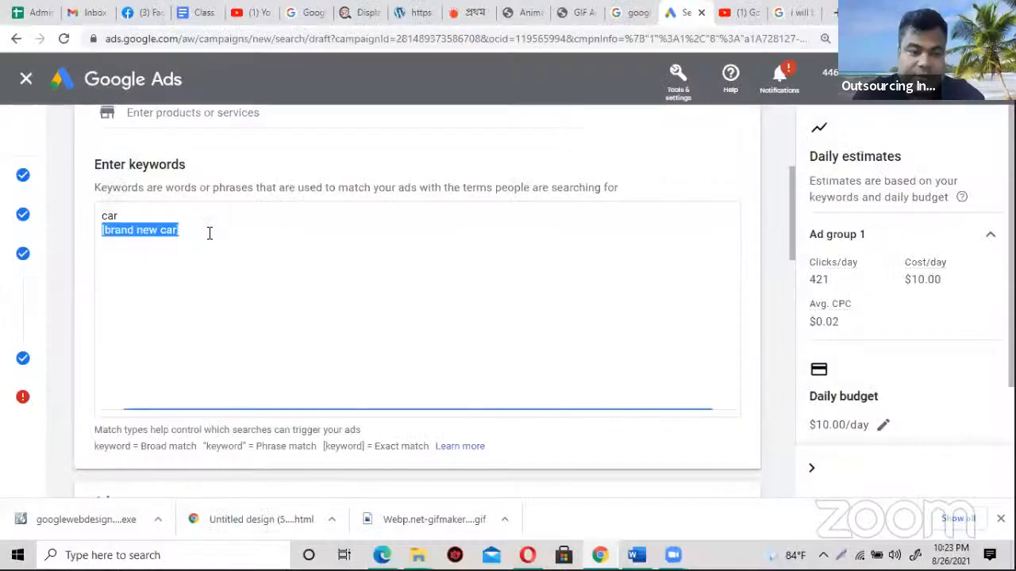
pyautogui.click(210, 234)
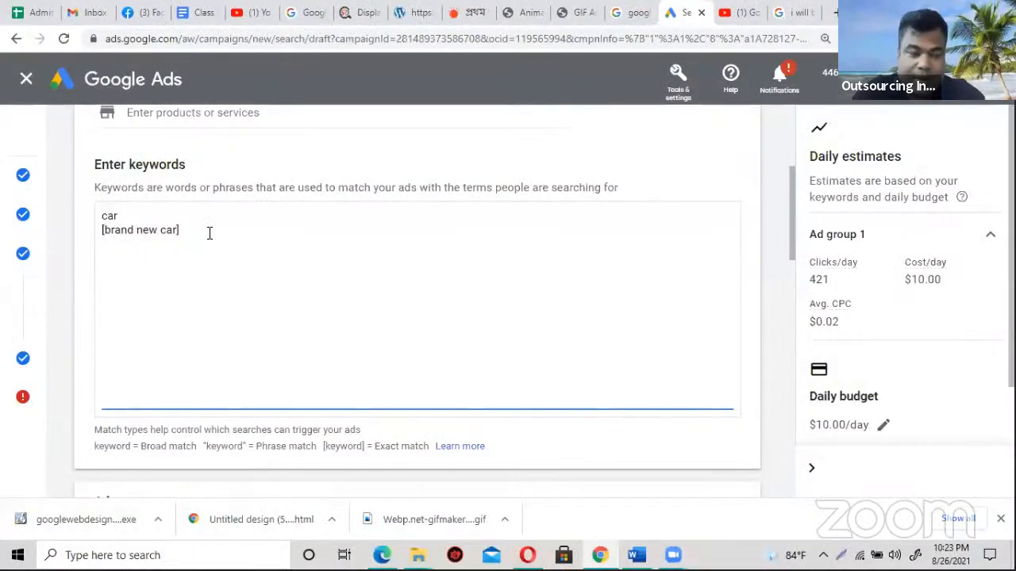
pyautogui.press('Return')
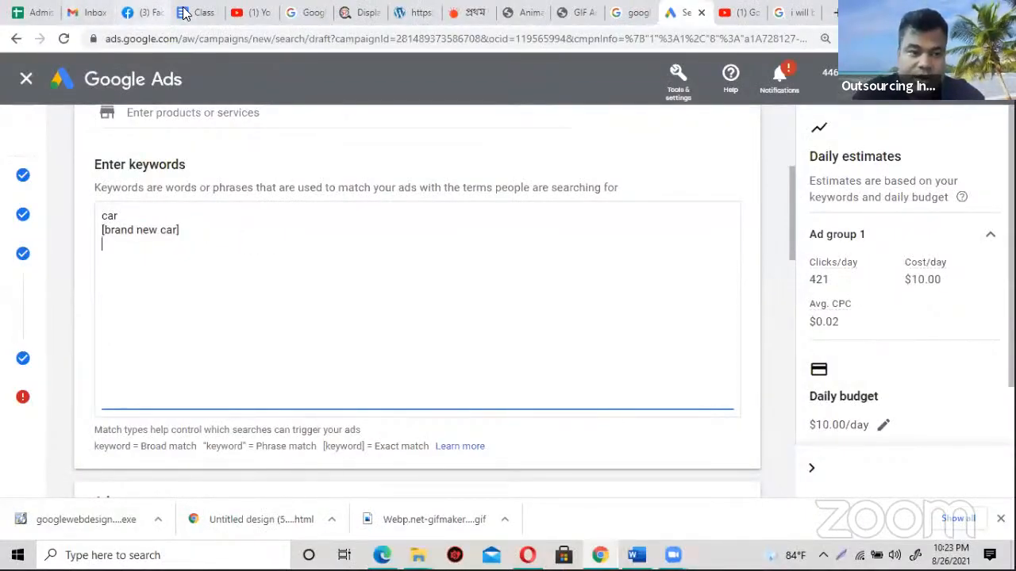
# - Return to Class Notes and highlight the whole Phrase Match line for review
pyautogui.click(191, 12)
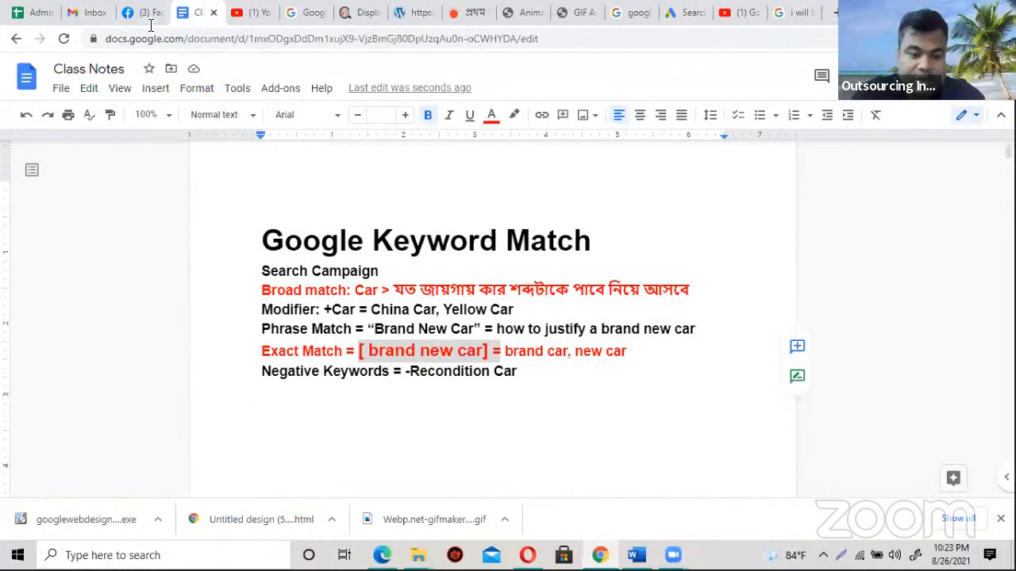
pyautogui.click(263, 329)
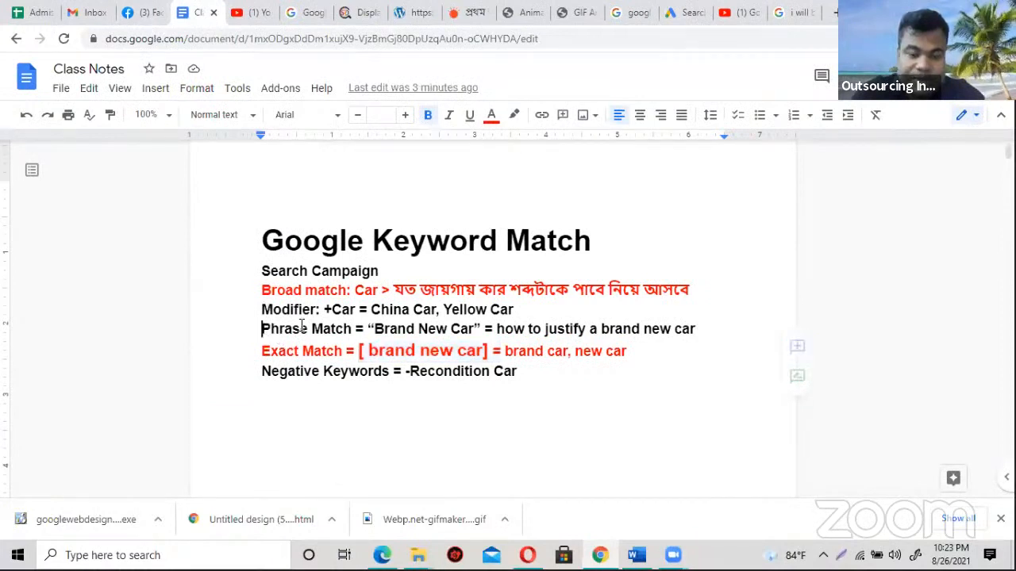
pyautogui.moveTo(301, 326); pyautogui.dragTo(697, 333)
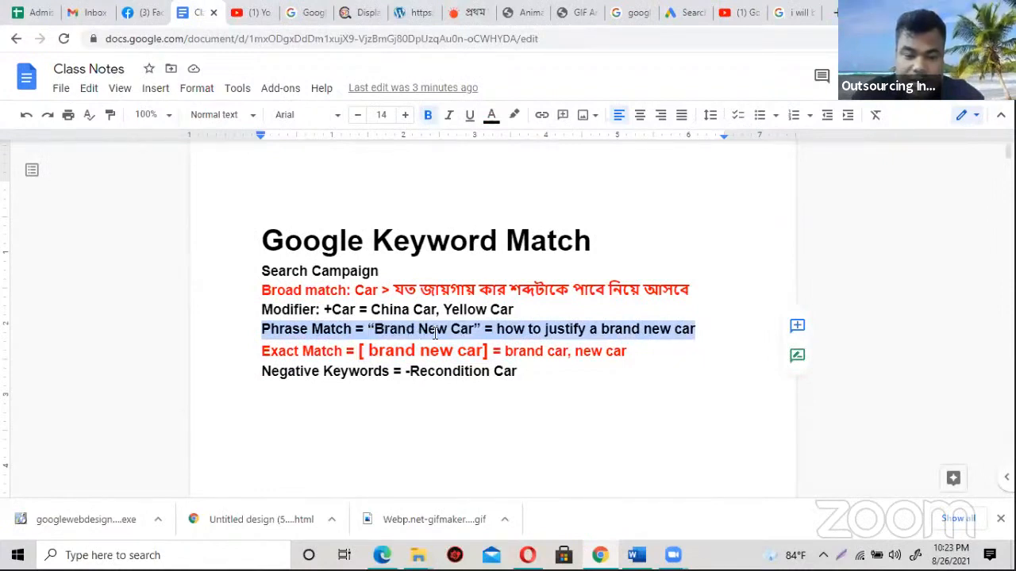
# - Compare the phrase match keyword "Brand New Car" with the example "how to justify a brand new car" by highlighting each part
pyautogui.click(376, 329)
pyautogui.moveTo(375, 328); pyautogui.dragTo(476, 328)
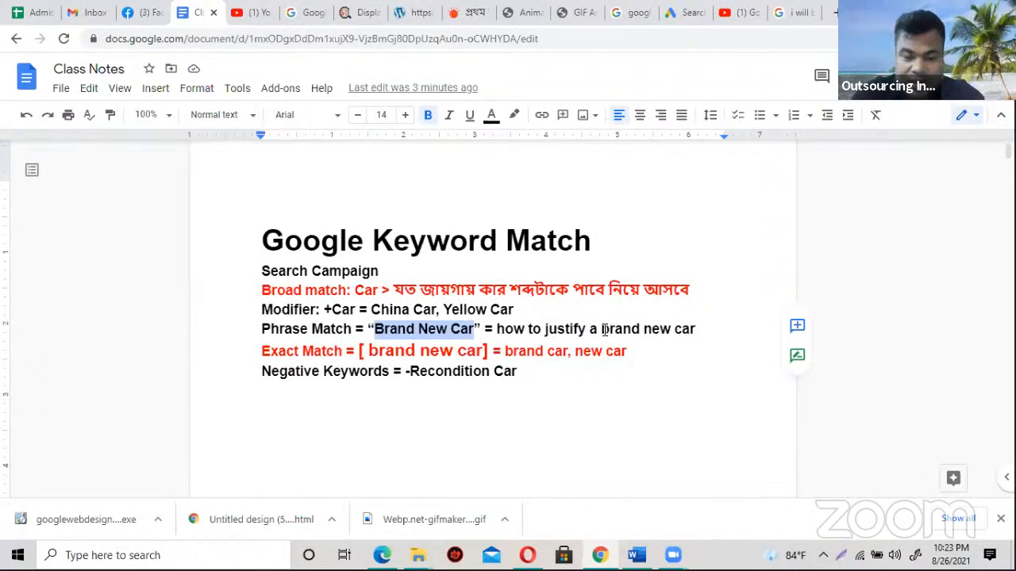
pyautogui.moveTo(601, 330); pyautogui.dragTo(702, 330)
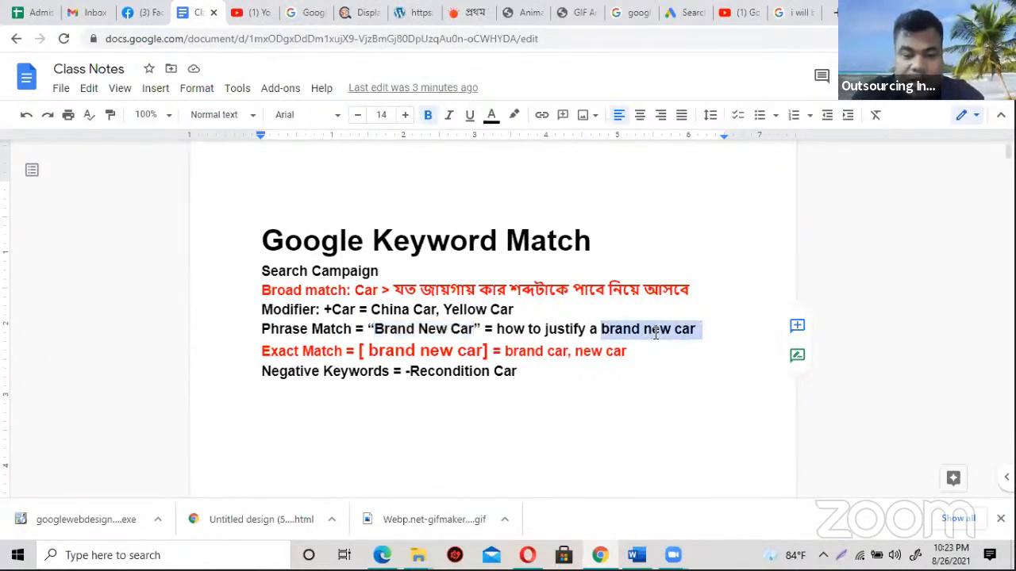
pyautogui.moveTo(597, 331); pyautogui.dragTo(502, 337)
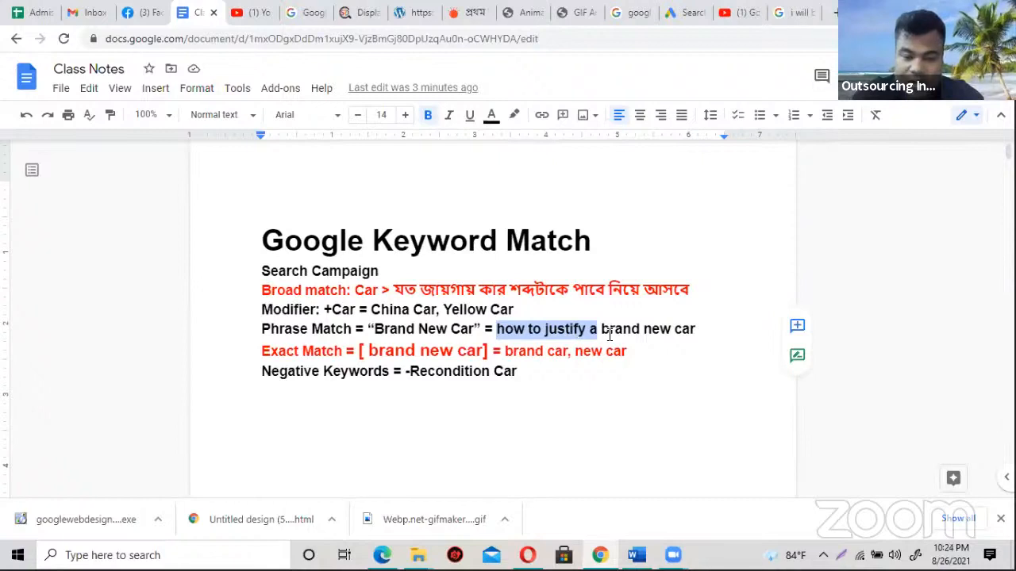
pyautogui.moveTo(603, 334); pyautogui.dragTo(697, 332)
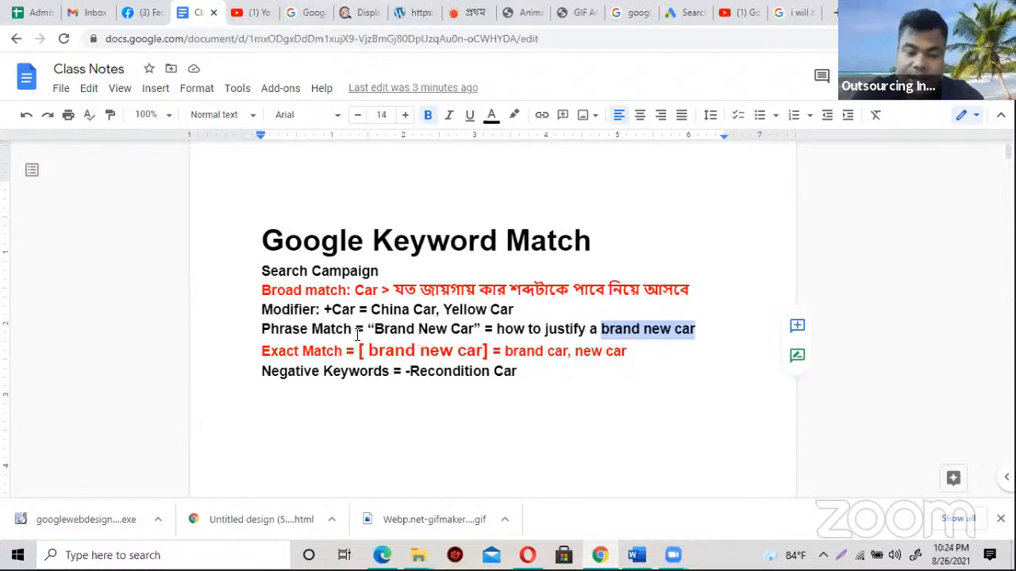
# - Highlight the phrase match keyword "Brand New Car", and colour the whole Phrase Match line red
pyautogui.moveTo(368, 331); pyautogui.dragTo(478, 328)
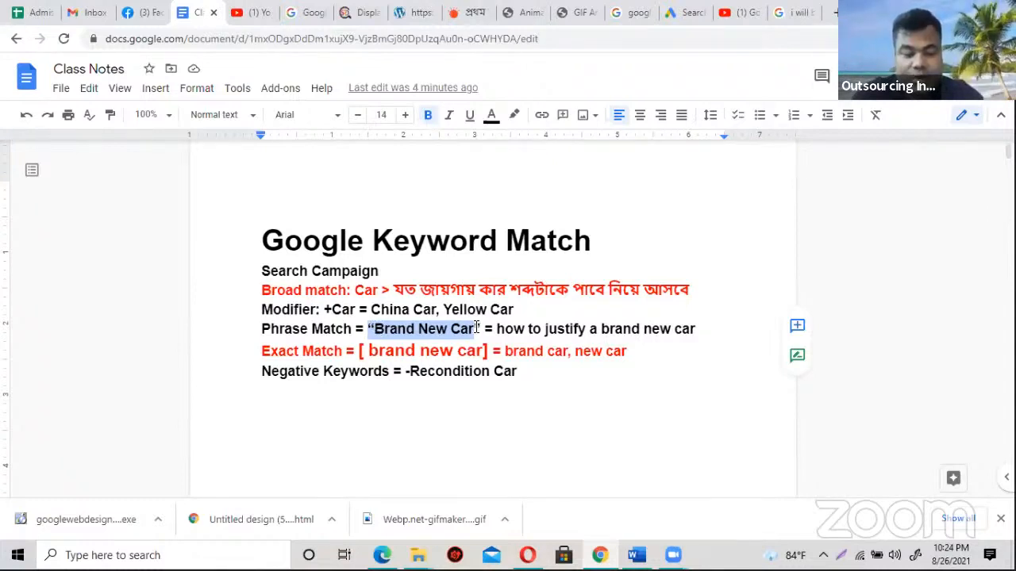
pyautogui.click(371, 328)
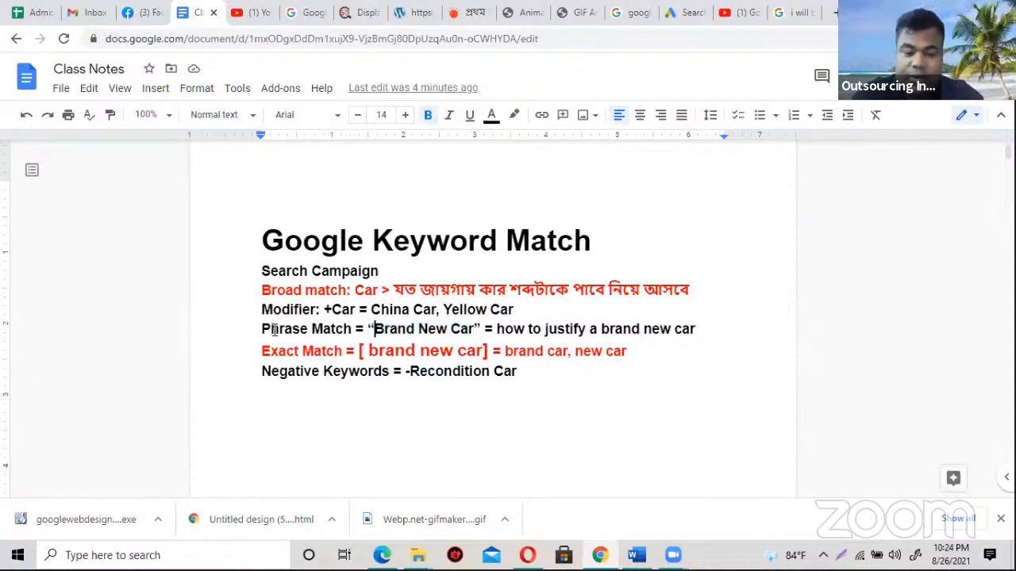
pyautogui.moveTo(262, 329); pyautogui.dragTo(703, 330)
pyautogui.click(491, 115)
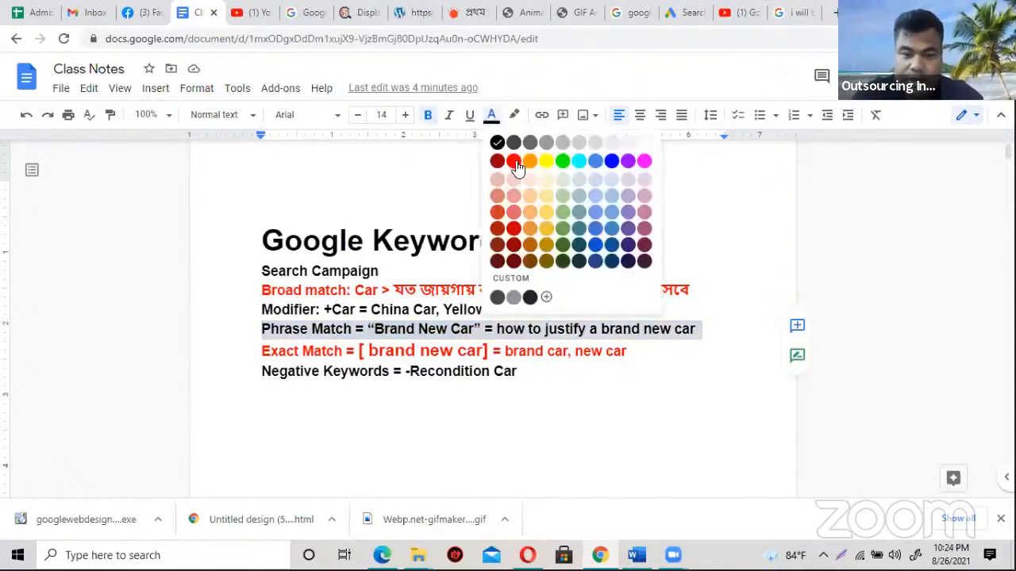
pyautogui.click(515, 164)
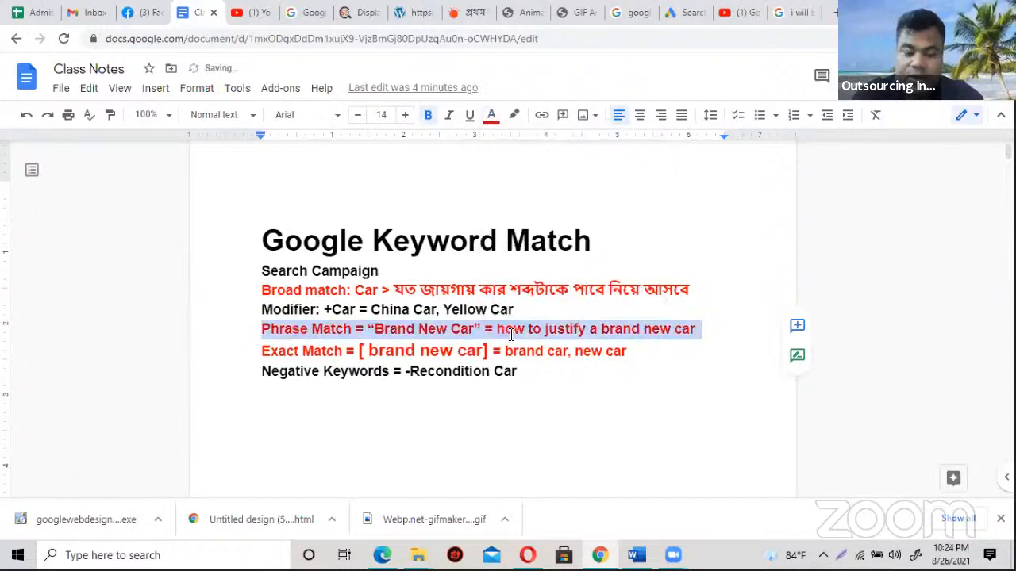
# - Highlight the Phrase Match example "how to justify a brand new car" and the Exact Match keyword "[ brand new car]" for comparison
pyautogui.click(494, 329)
pyautogui.moveTo(493, 328); pyautogui.dragTo(645, 328)
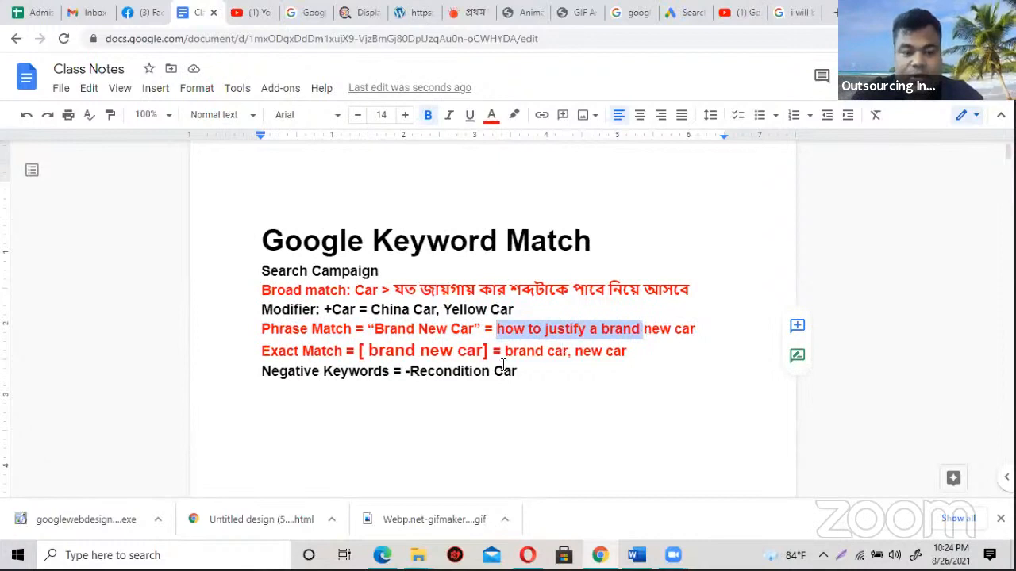
pyautogui.click(300, 352)
pyautogui.keyDown('shift'); pyautogui.click(496, 354); pyautogui.keyUp('shift')
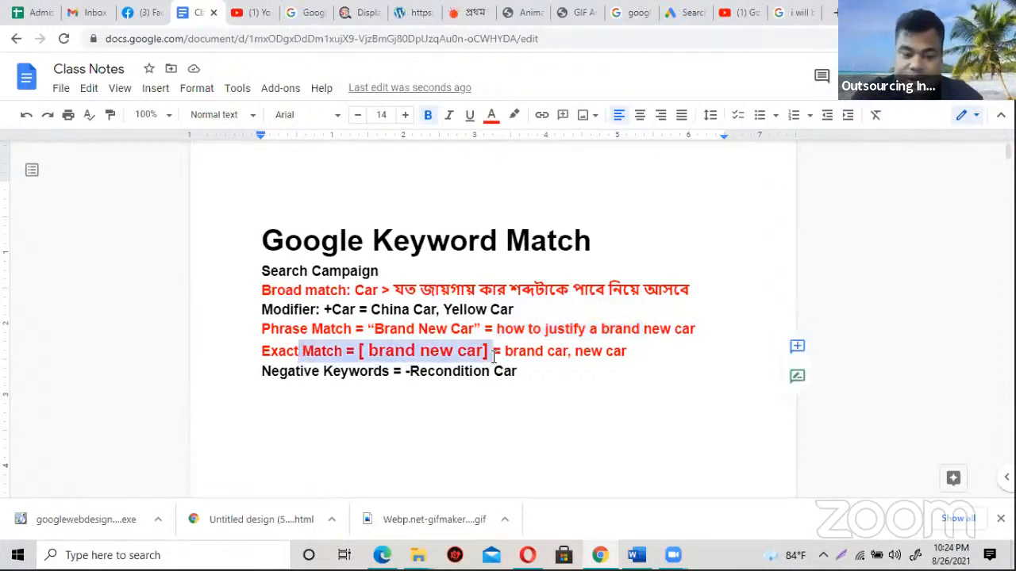
pyautogui.click(536, 353)
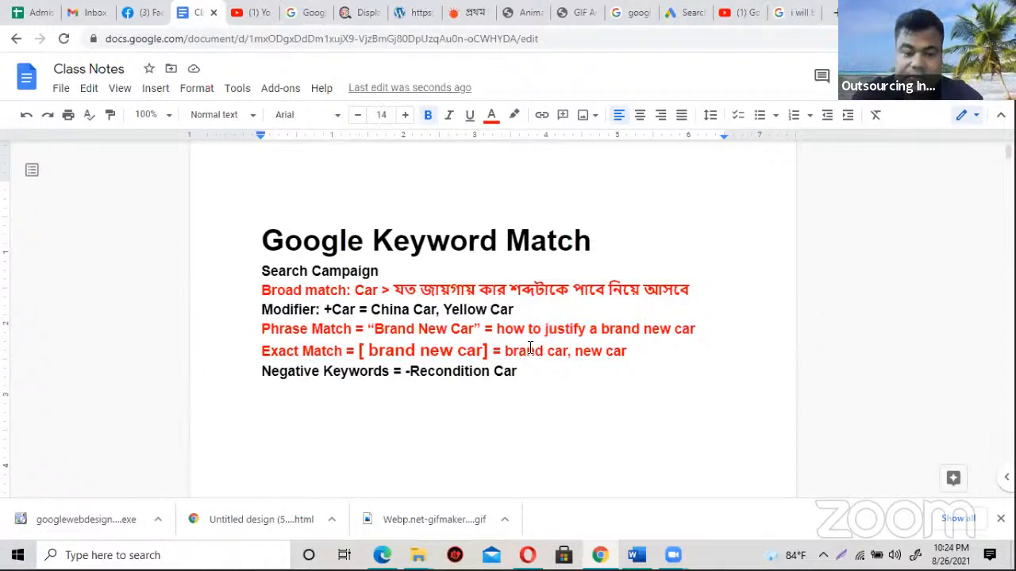
# - Switch to the Google Ads campaign draft and add the phrase match keyword "brand new car" in quotation marks below "[brand new car]"
pyautogui.click(688, 13)
pyautogui.press('Return')
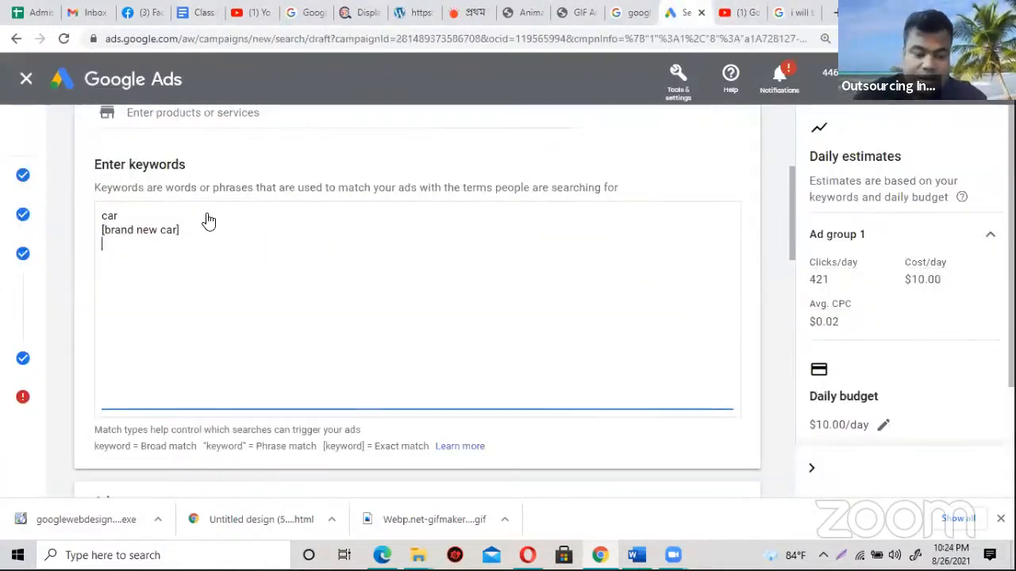
pyautogui.write('"brand')
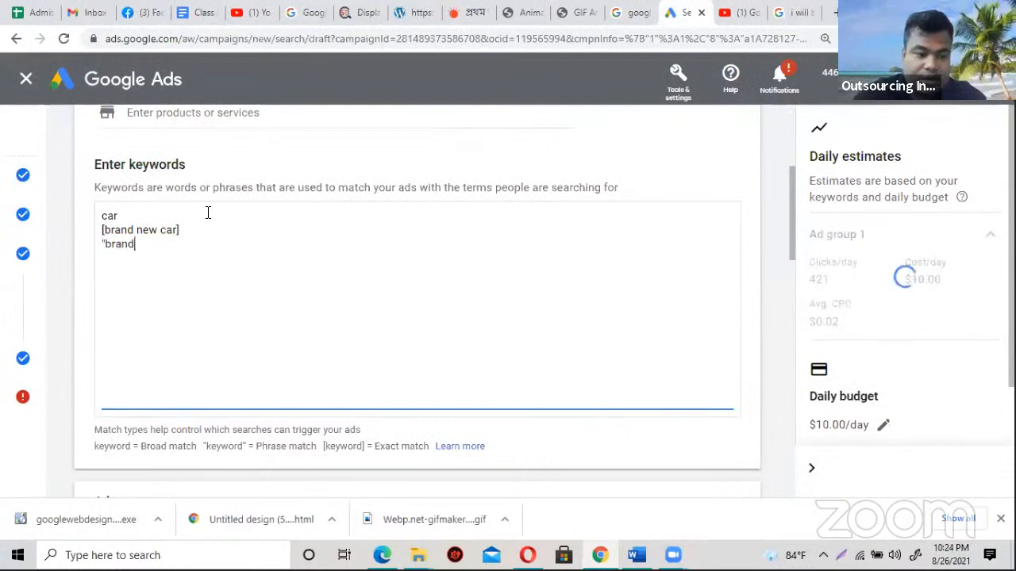
pyautogui.write(' new car')
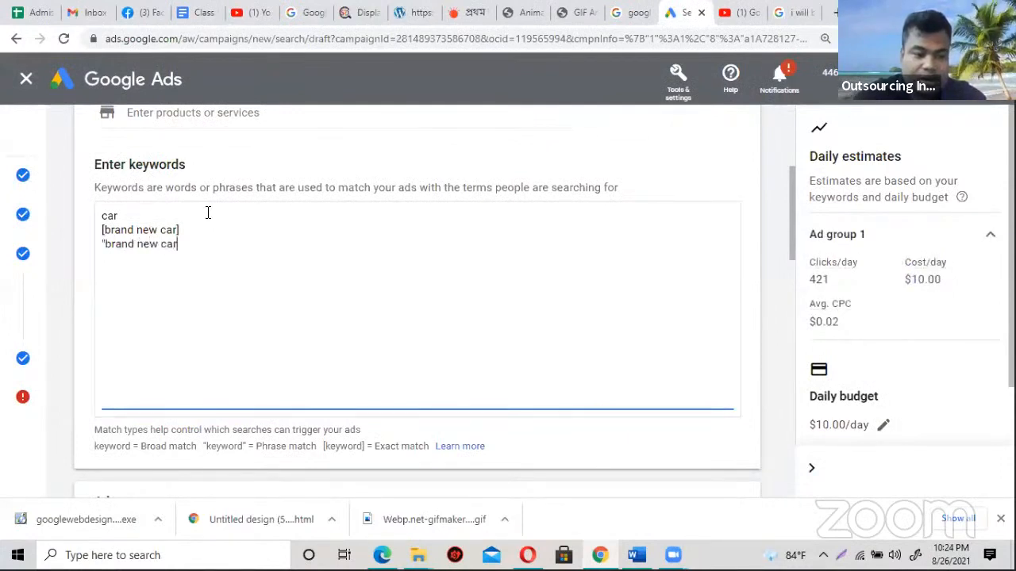
pyautogui.write('" ')
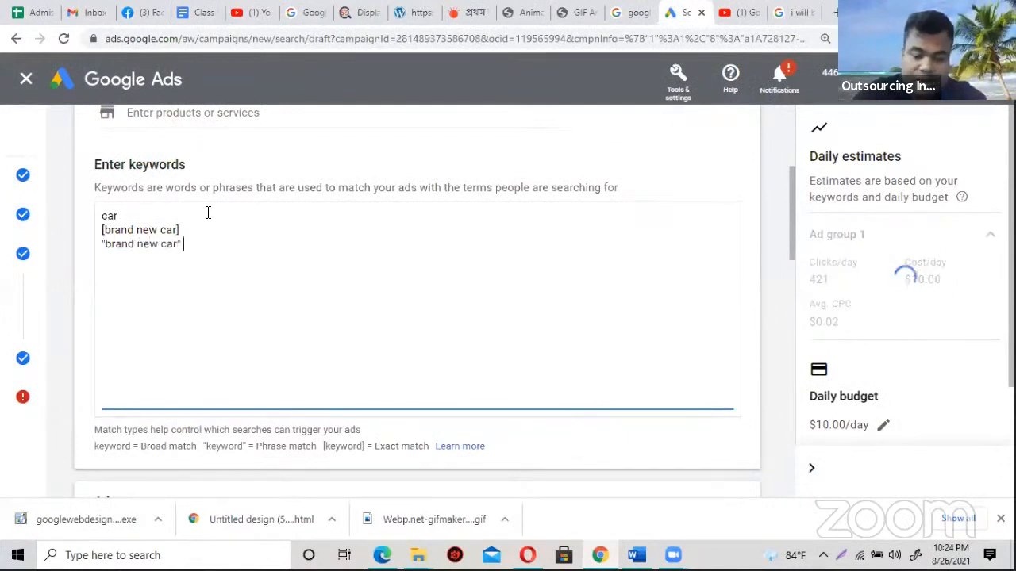
pyautogui.write('=')
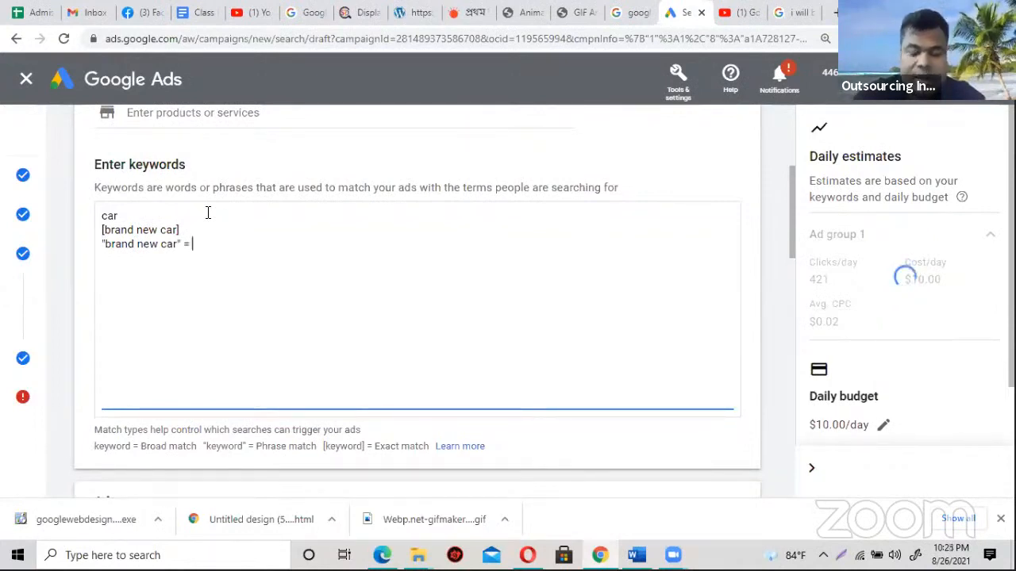
pyautogui.press('BackSpace')
pyautogui.press('BackSpace')
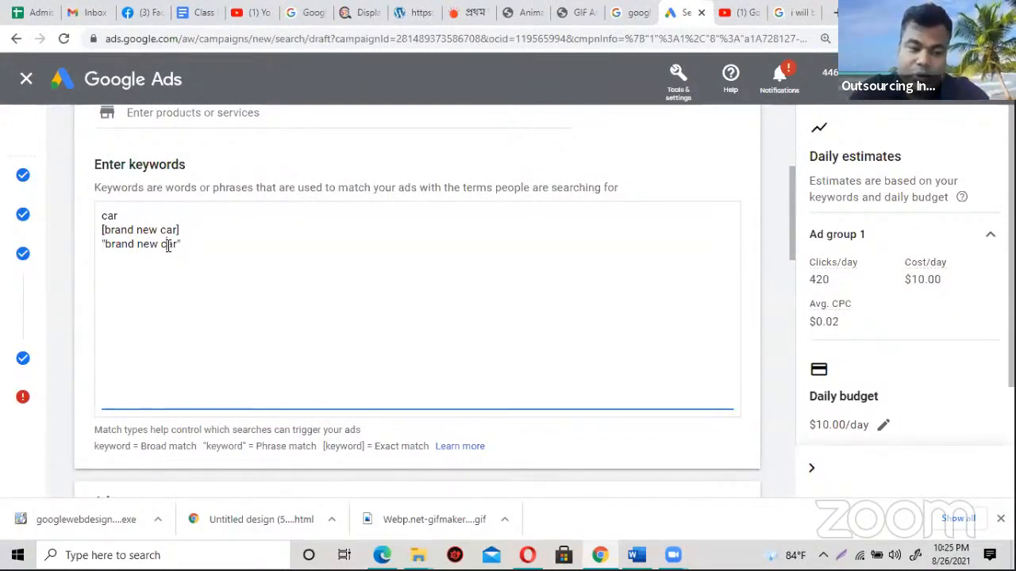
pyautogui.moveTo(104, 244); pyautogui.dragTo(175, 244)
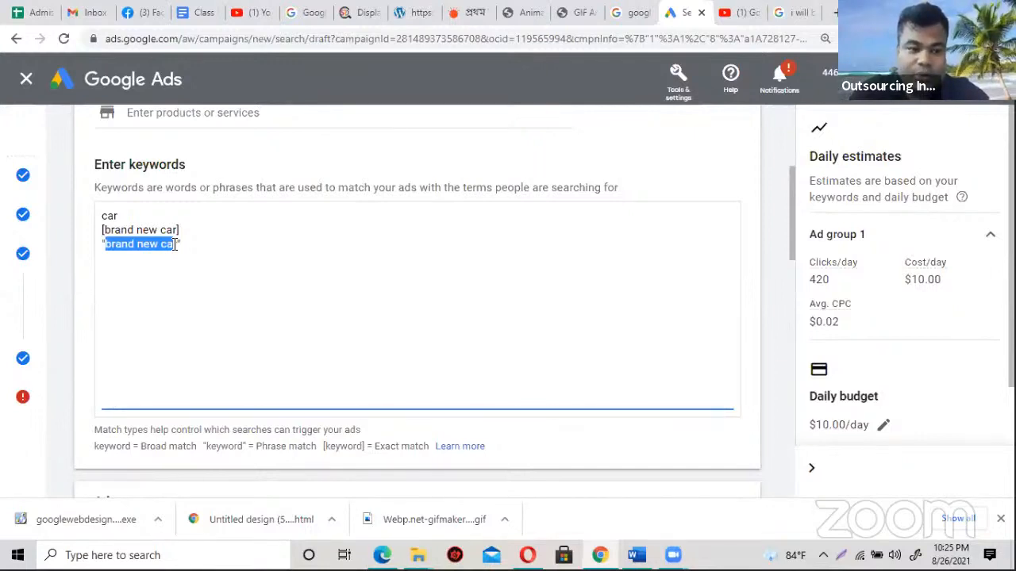
pyautogui.click(113, 245)
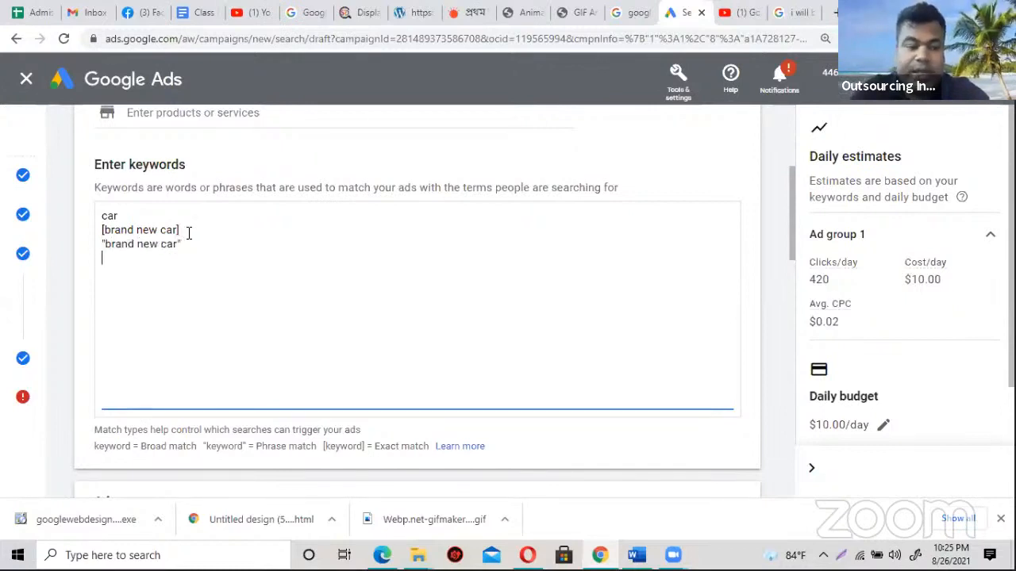
# - Review the Modifier entry in Class Notes, and add the modifier keyword "+car" to the Google Ads draft, highlighting its plus sign
pyautogui.click(197, 12)
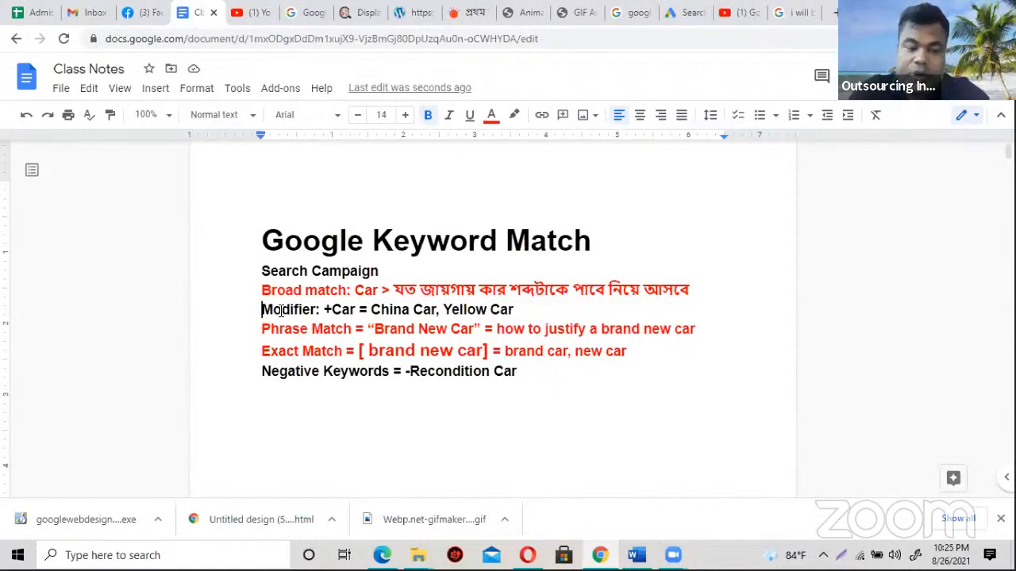
pyautogui.moveTo(263, 309); pyautogui.dragTo(378, 309)
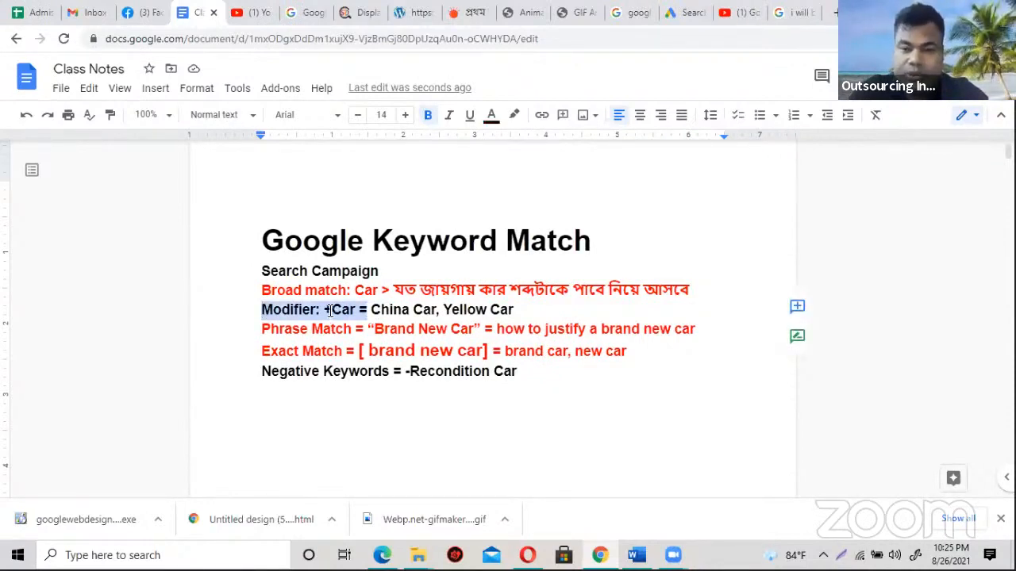
pyautogui.click(688, 16)
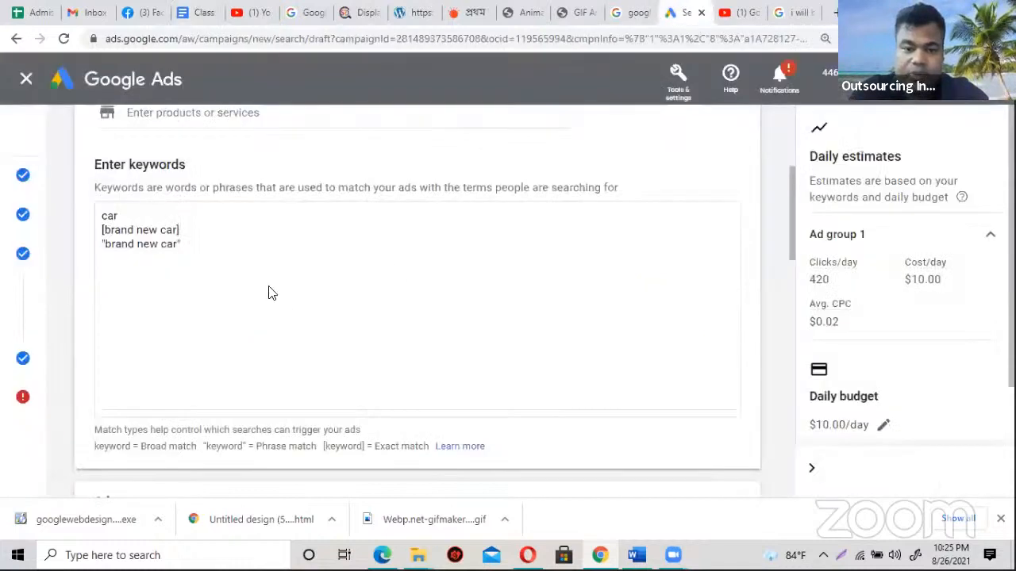
pyautogui.click(203, 249)
pyautogui.press('Return')
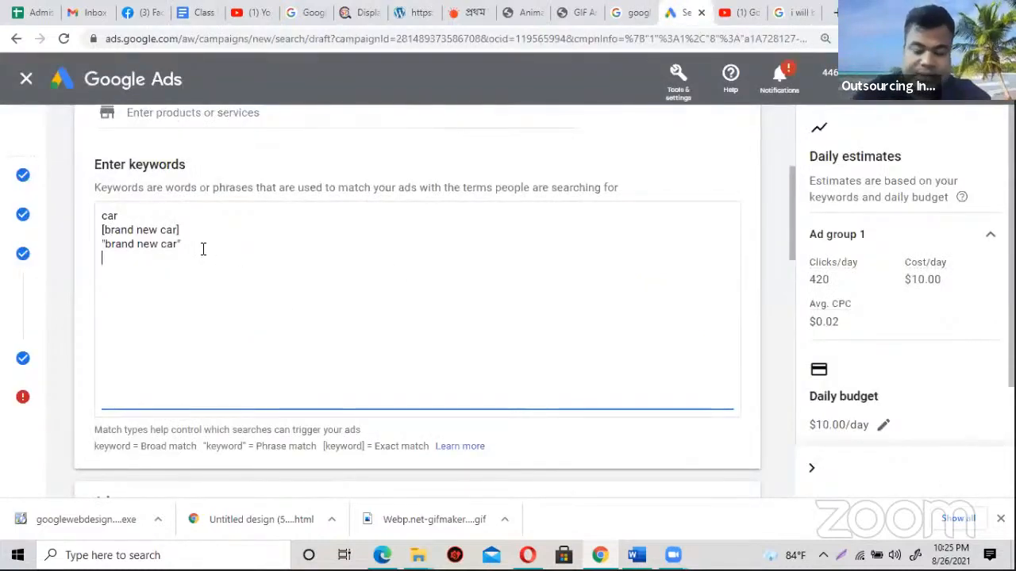
pyautogui.write('+car')
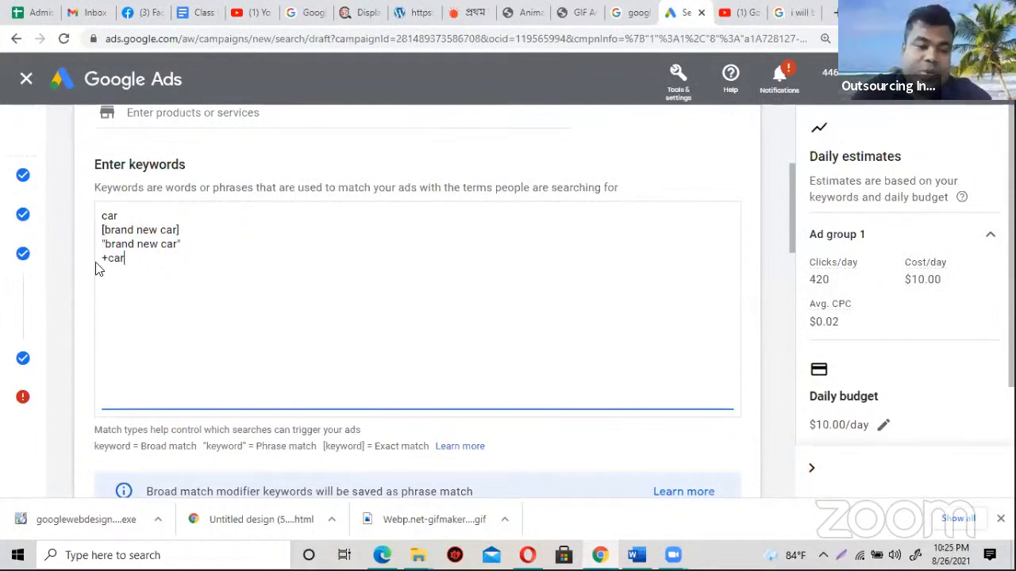
pyautogui.moveTo(107, 258); pyautogui.dragTo(95, 262)
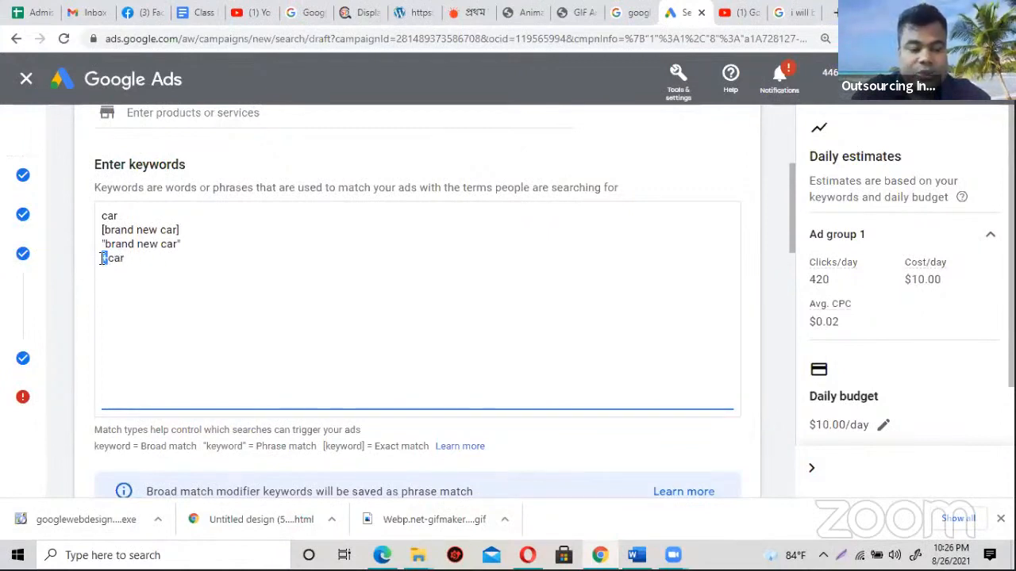
pyautogui.moveTo(101, 258); pyautogui.dragTo(108, 259)
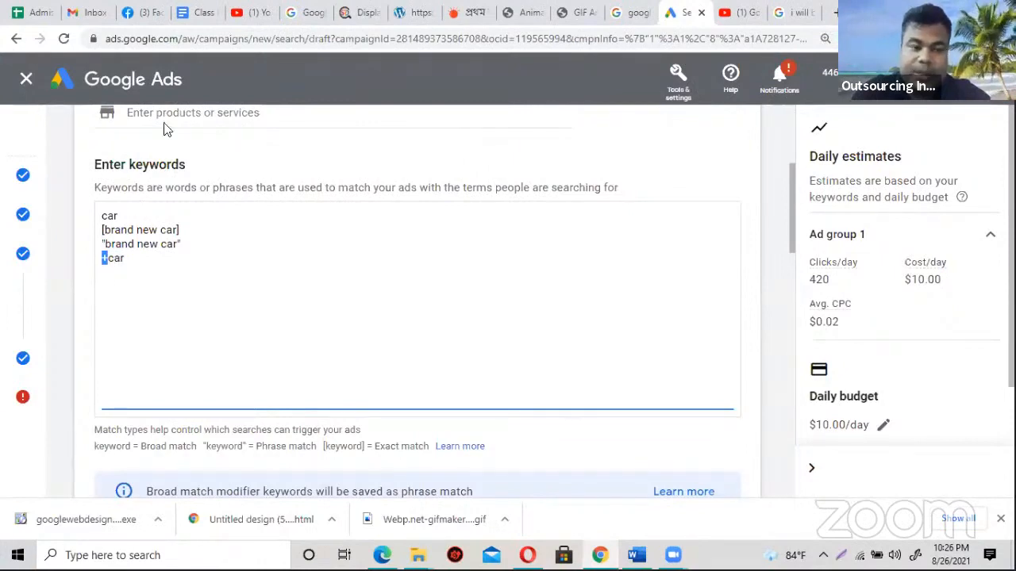
# - Return to Class Notes, highlight the Modifier examples "China Car, Yellow Car", and colour the whole Modifier line red
pyautogui.click(190, 14)
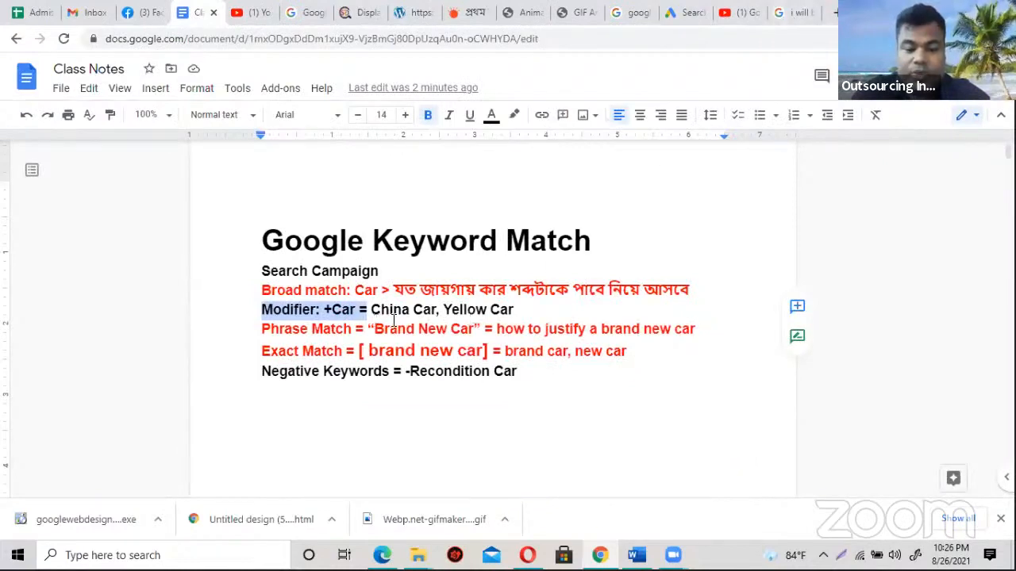
pyautogui.moveTo(371, 310); pyautogui.dragTo(528, 309)
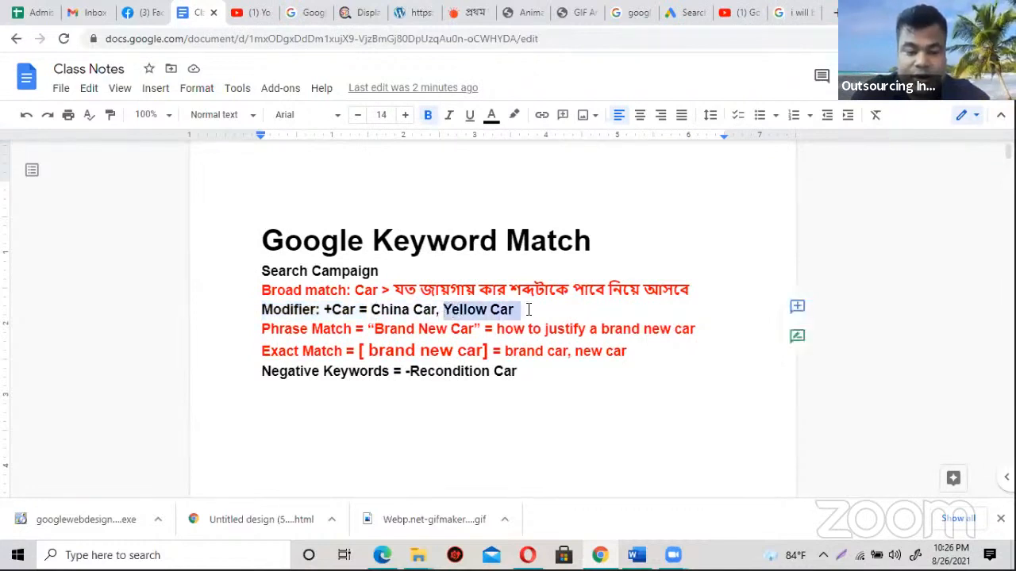
pyautogui.moveTo(256, 316); pyautogui.dragTo(549, 311)
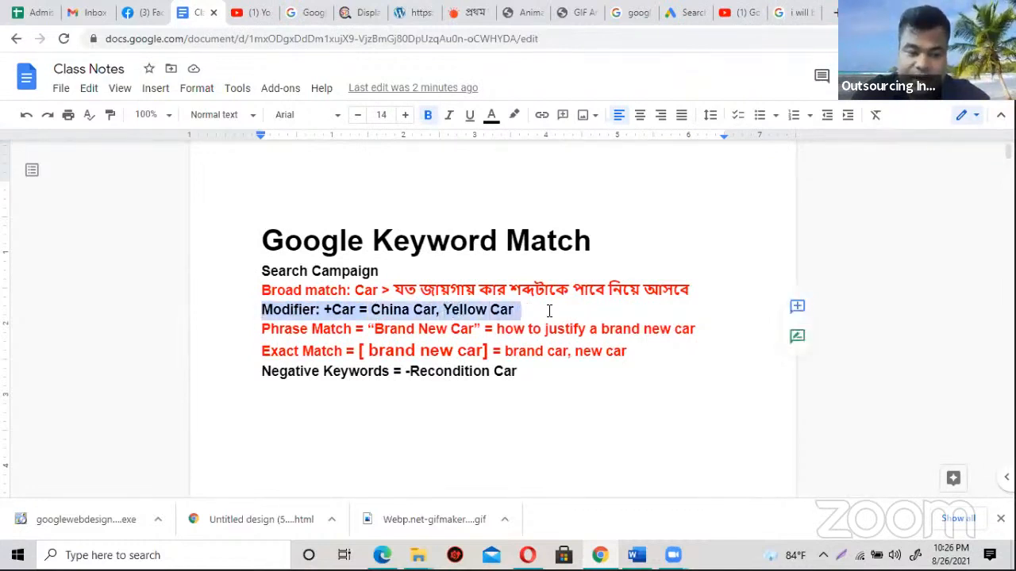
pyautogui.click(491, 117)
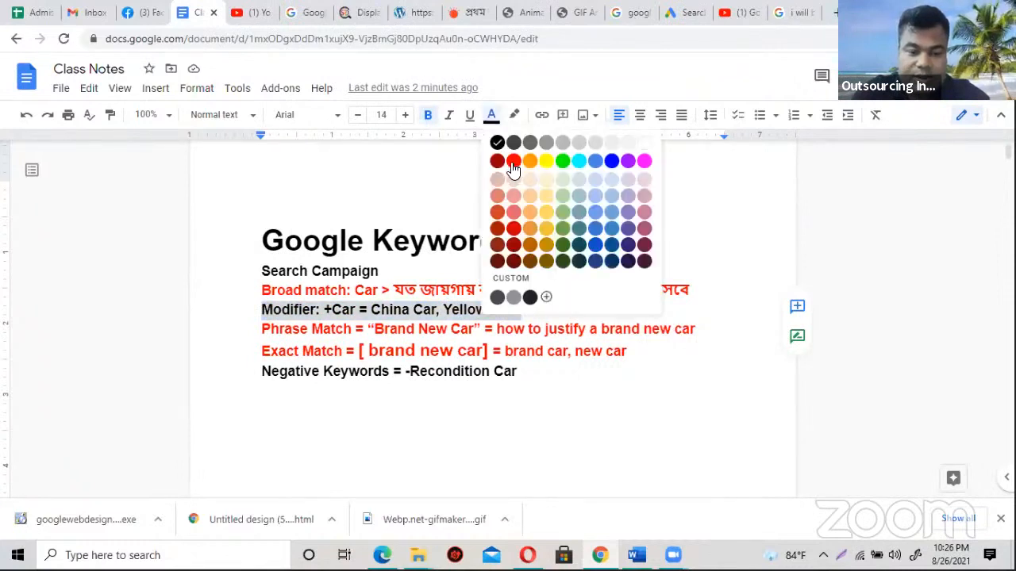
pyautogui.click(517, 163)
# - Highlight the Negative Keywords line in Class Notes, and add the negative keyword "-hire car" below "+car" in the Google Ads draft
pyautogui.click(319, 397)
pyautogui.moveTo(261, 372); pyautogui.dragTo(516, 388)
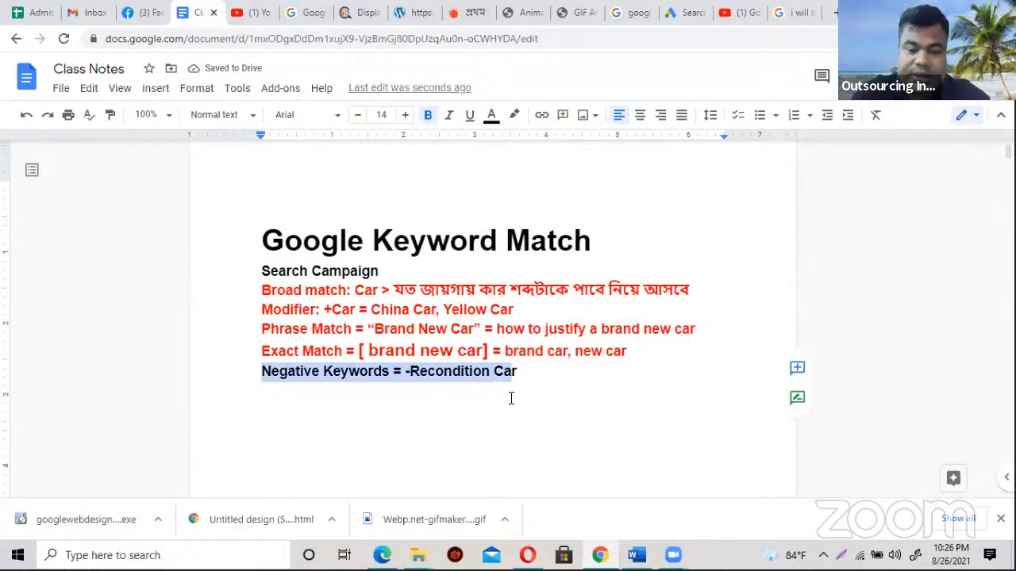
pyautogui.click(684, 13)
pyautogui.click(103, 258)
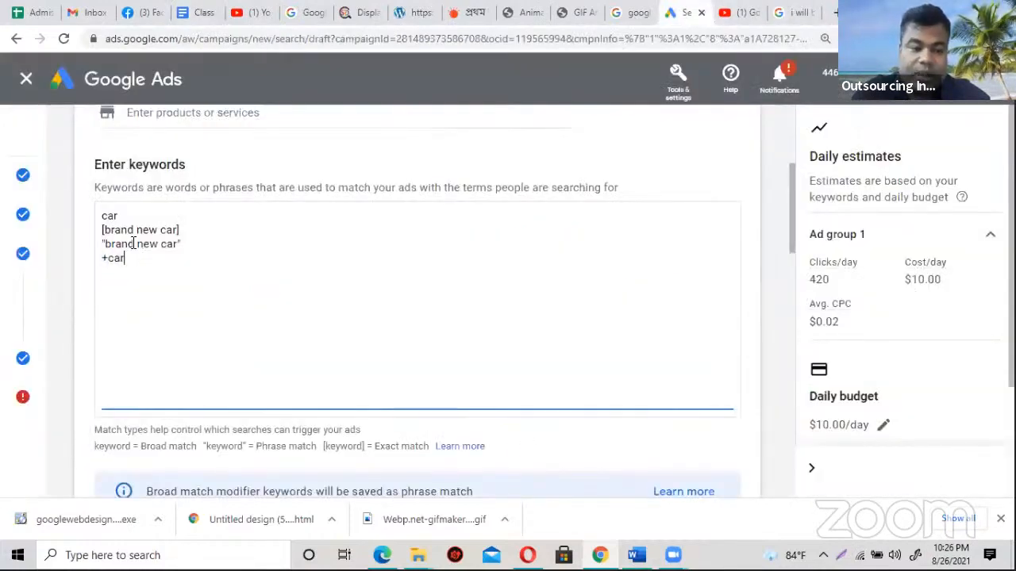
pyautogui.press('Return')
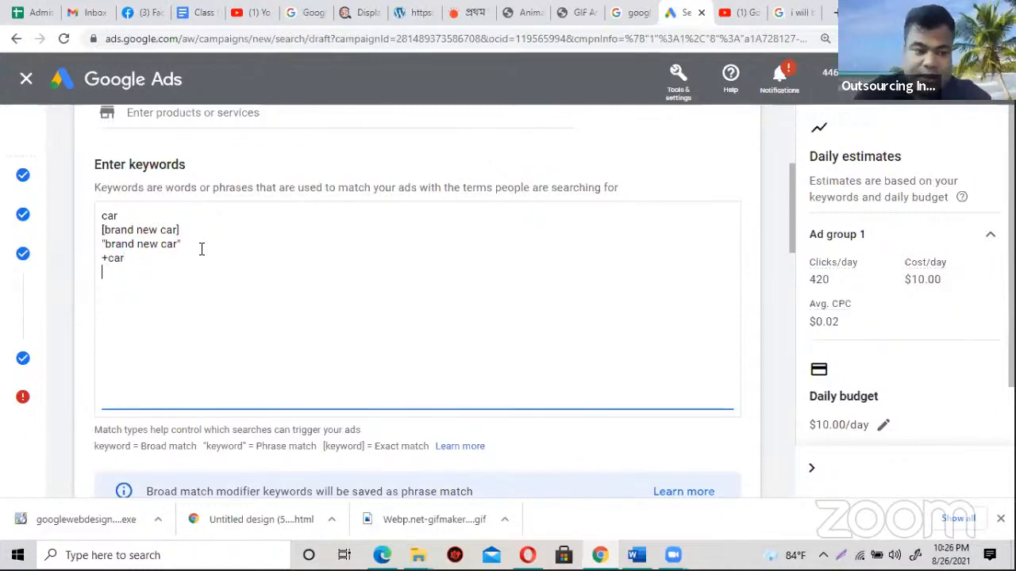
pyautogui.write('-')
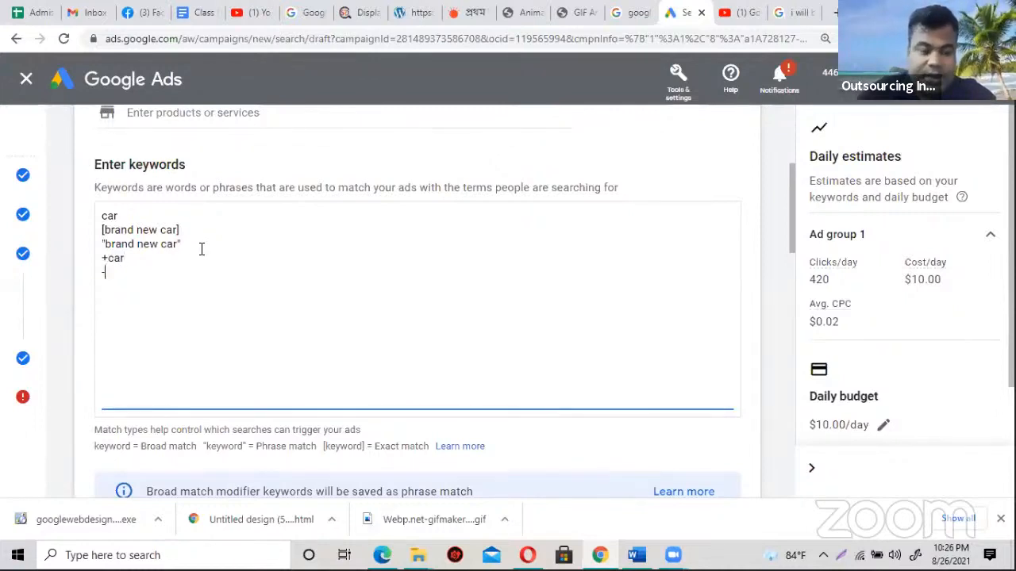
pyautogui.write('hire car')
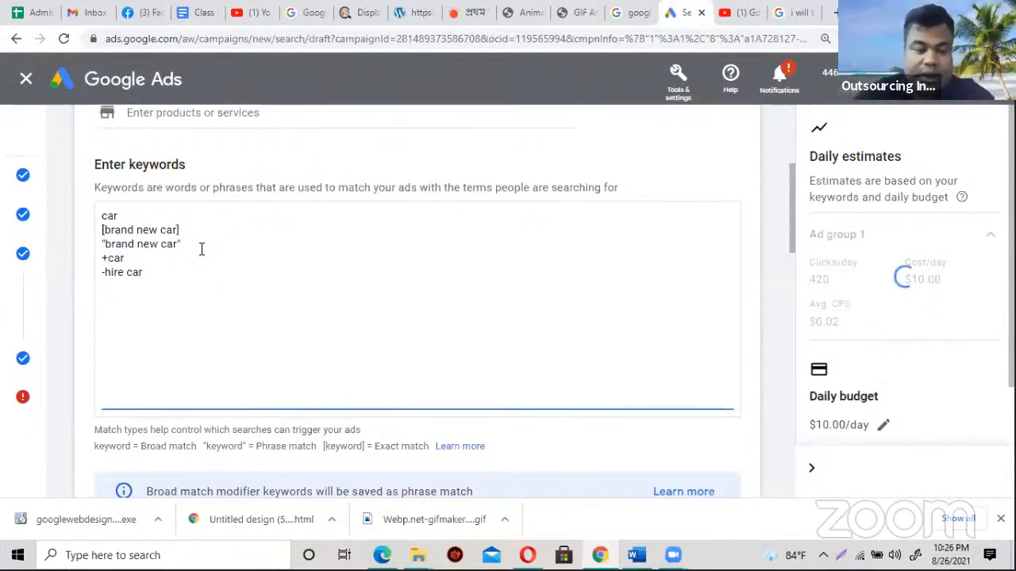
# - Add the negative keyword "-driving car" on its own line, and highlight "hire car" in the line above
pyautogui.press('Return')
pyautogui.write('-')
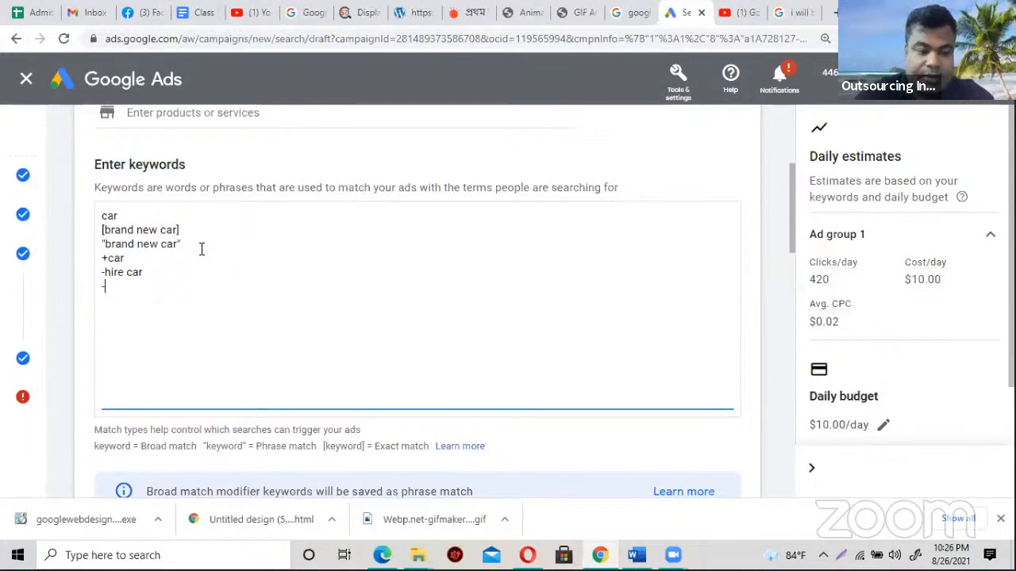
pyautogui.write('driving')
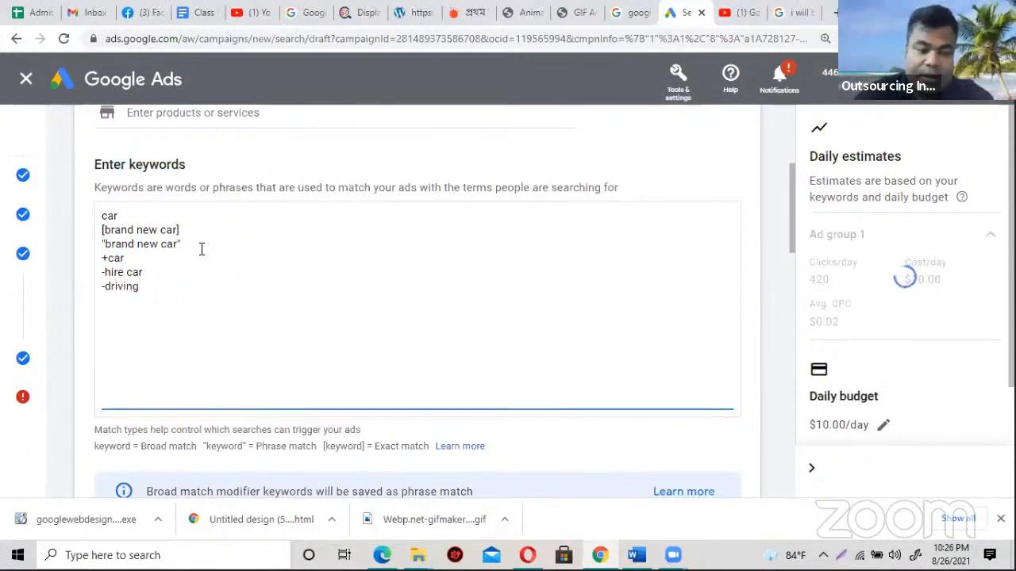
pyautogui.write(' car')
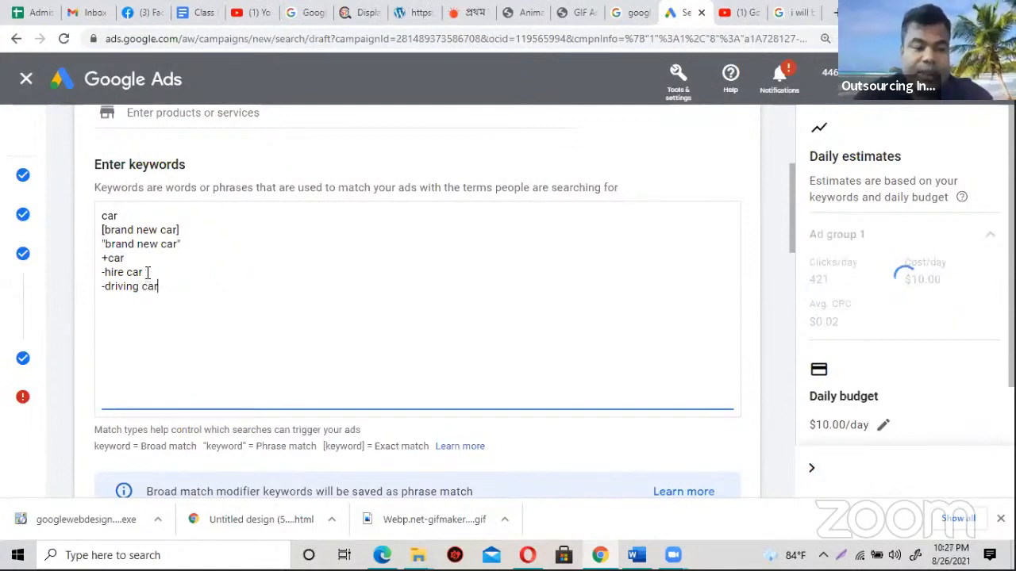
pyautogui.moveTo(148, 272); pyautogui.dragTo(104, 272)
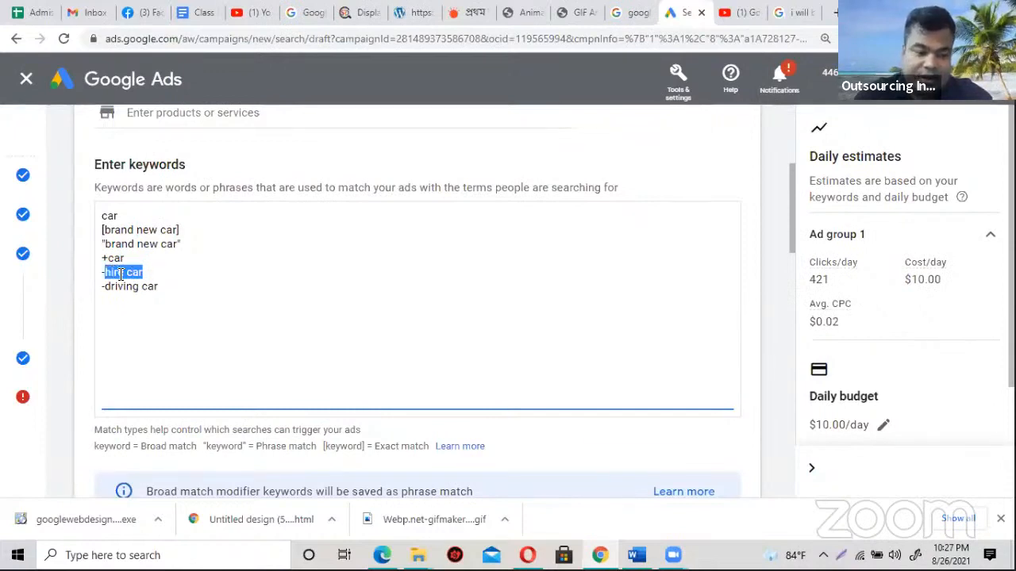
# - Replace "hire" with "rent" in the first negative keyword so that it reads "-rent car"
pyautogui.click(137, 268)
pyautogui.press('Left')
pyautogui.press('Left')
pyautogui.press('Left')
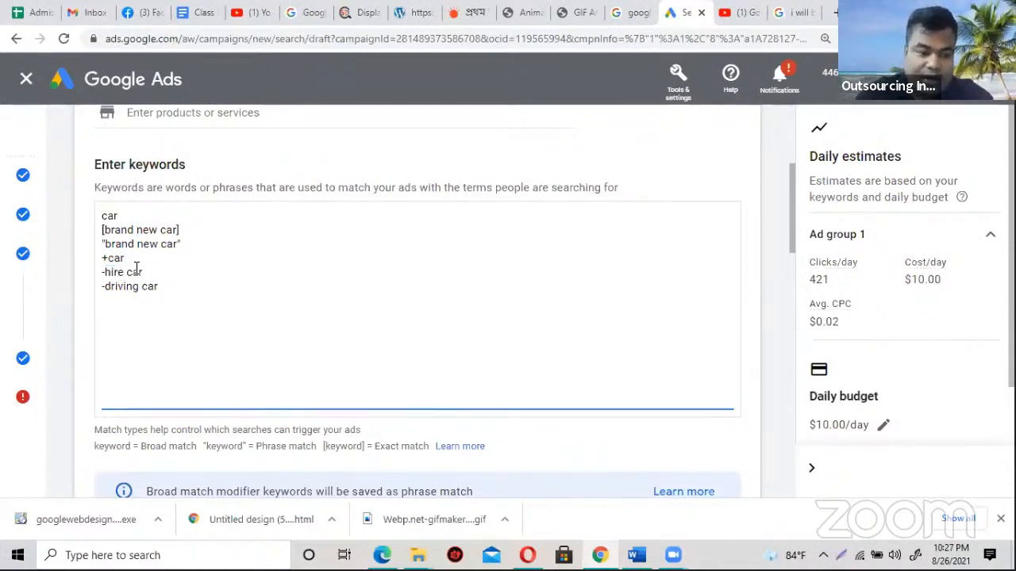
pyautogui.press('BackSpace')
pyautogui.press('BackSpace')
pyautogui.press('BackSpace')
pyautogui.press('BackSpace')
pyautogui.write('rent')
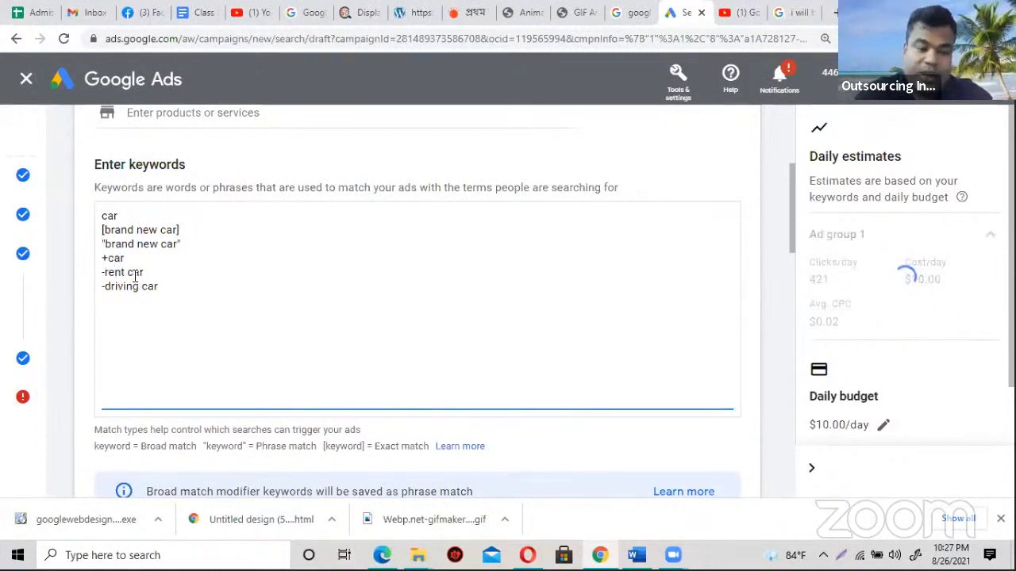
# - Highlight the words after the minus sign in the negative keywords "-rent car" and "-driving car", ending on "rent car"
pyautogui.doubleClick(118, 273)
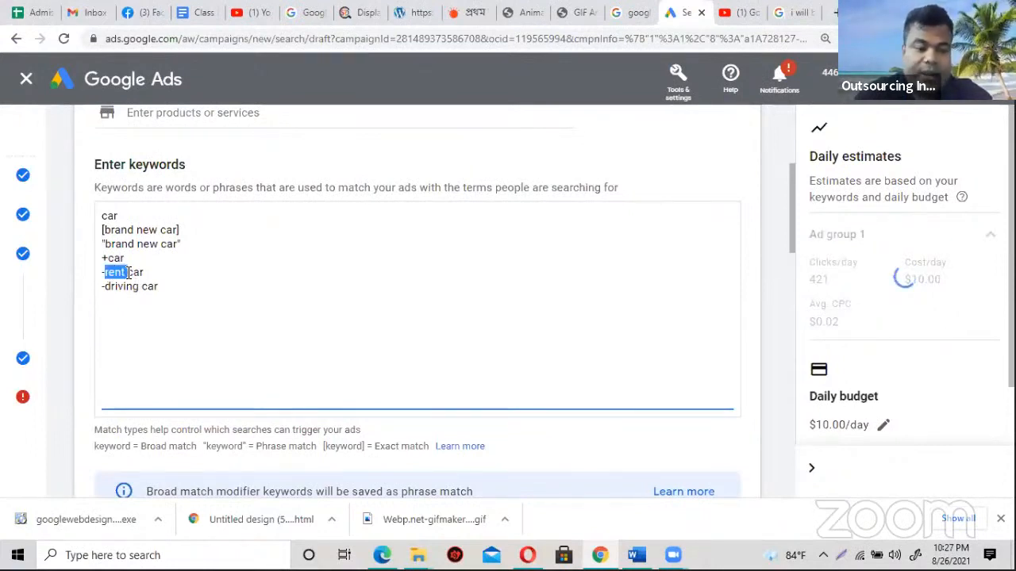
pyautogui.moveTo(128, 272); pyautogui.dragTo(94, 278)
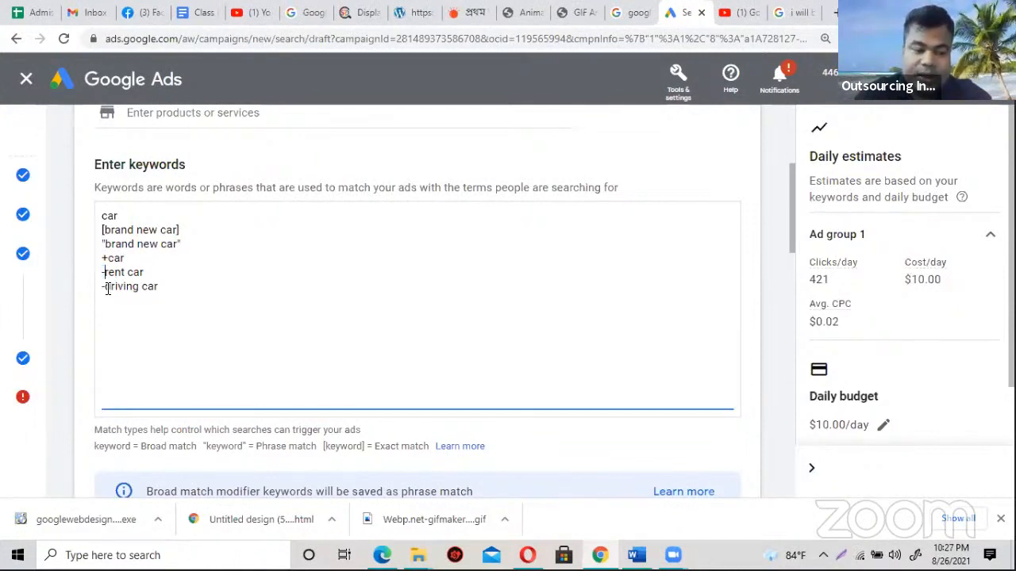
pyautogui.moveTo(105, 285); pyautogui.dragTo(149, 287)
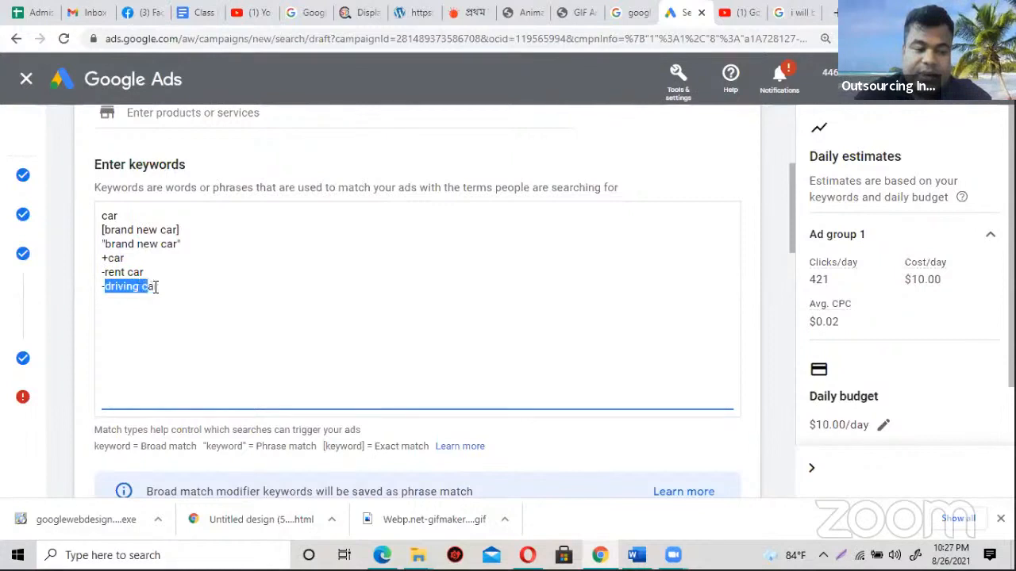
pyautogui.click(104, 271)
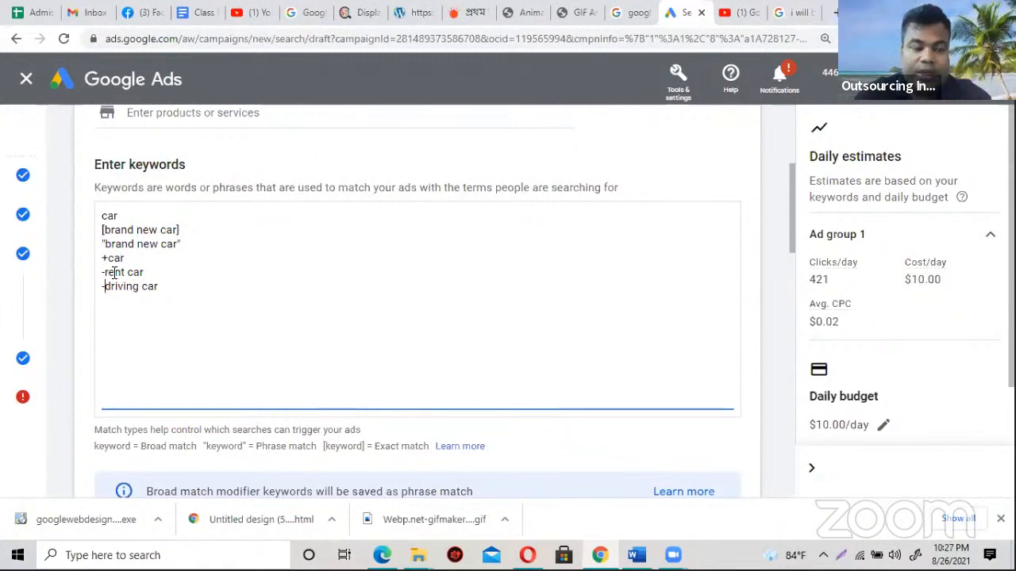
pyautogui.moveTo(104, 272); pyautogui.dragTo(169, 276)
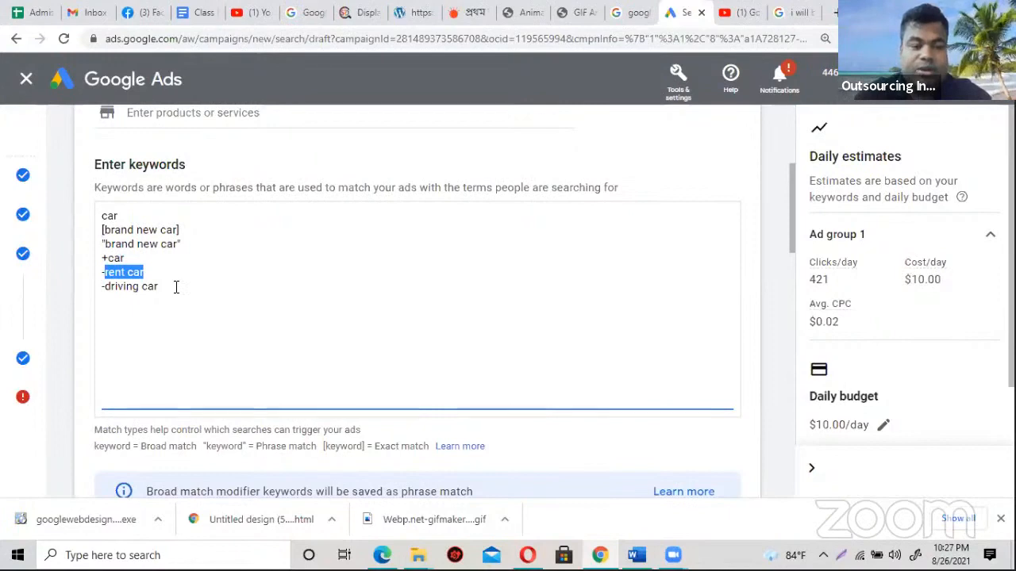
# - Return to Class Notes, colour the selected Negative Keywords text red, and clear the selection
pyautogui.click(199, 12)
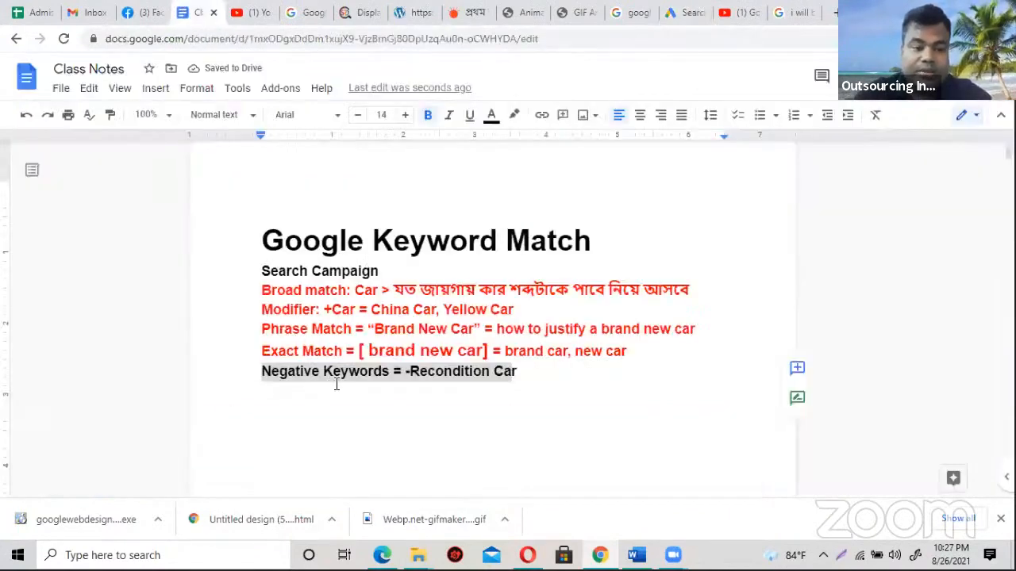
pyautogui.click(491, 115)
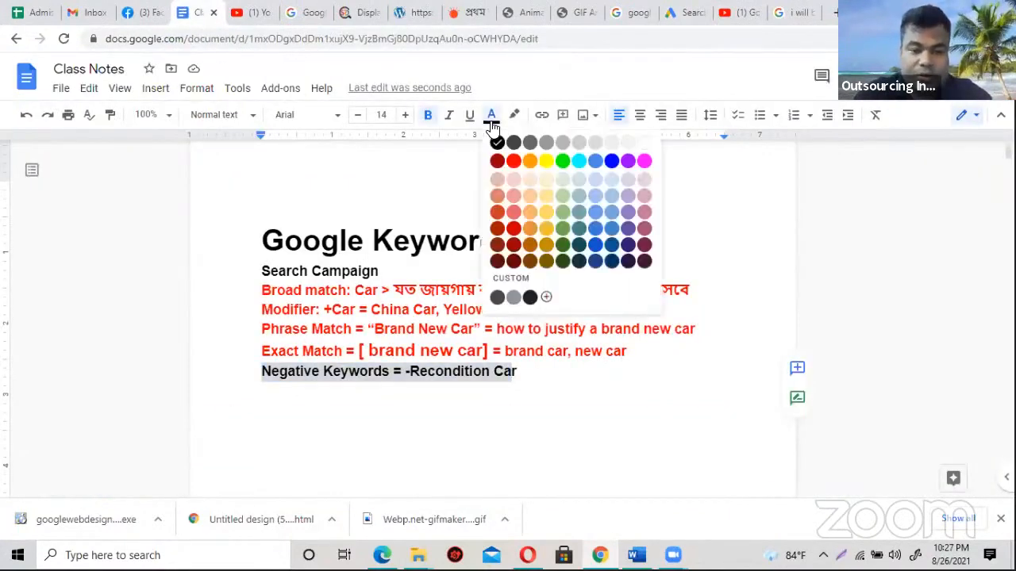
pyautogui.click(517, 164)
pyautogui.click(388, 403)
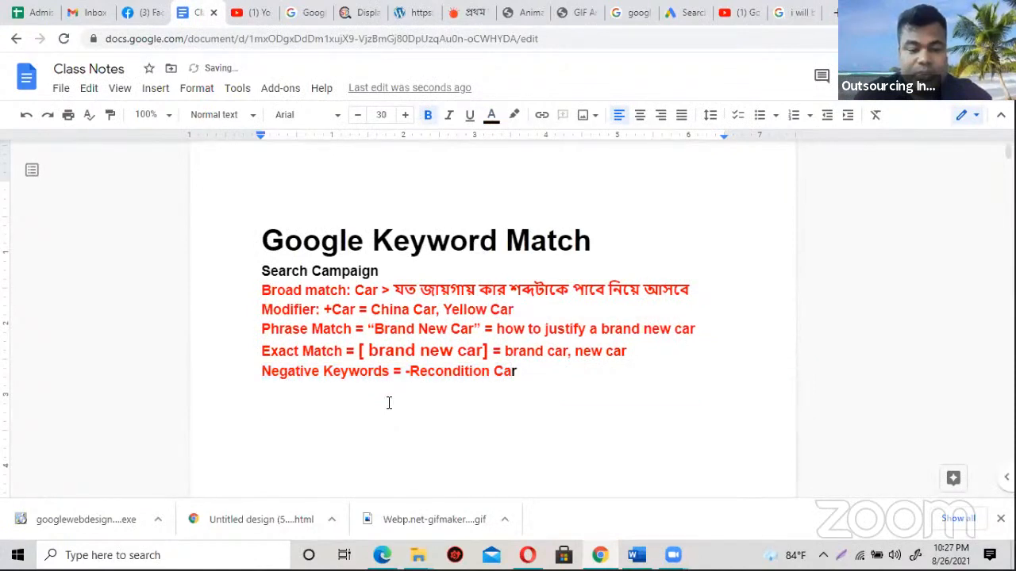